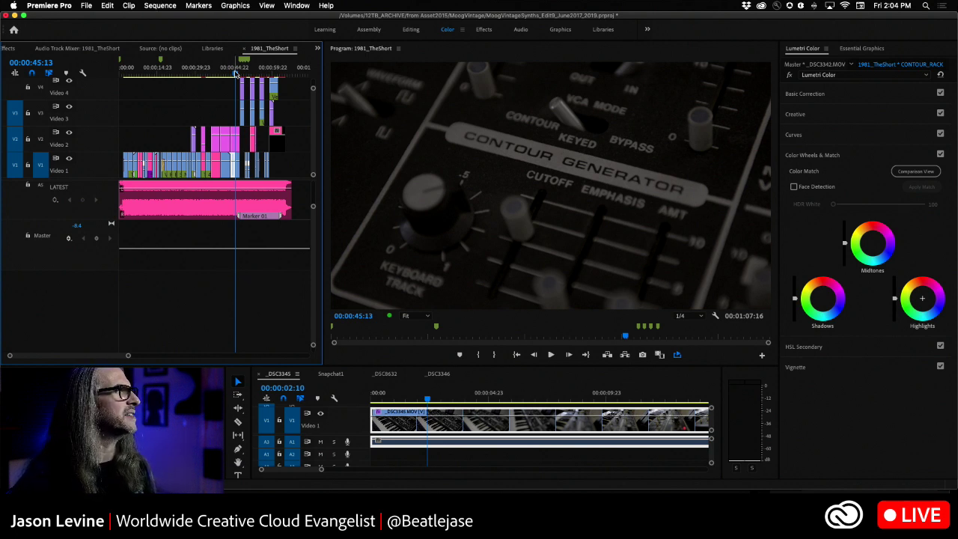
# - Return the playhead to the start and play 1981_TheShort through to the title card
pyautogui.moveTo(235, 72); pyautogui.dragTo(123, 71)
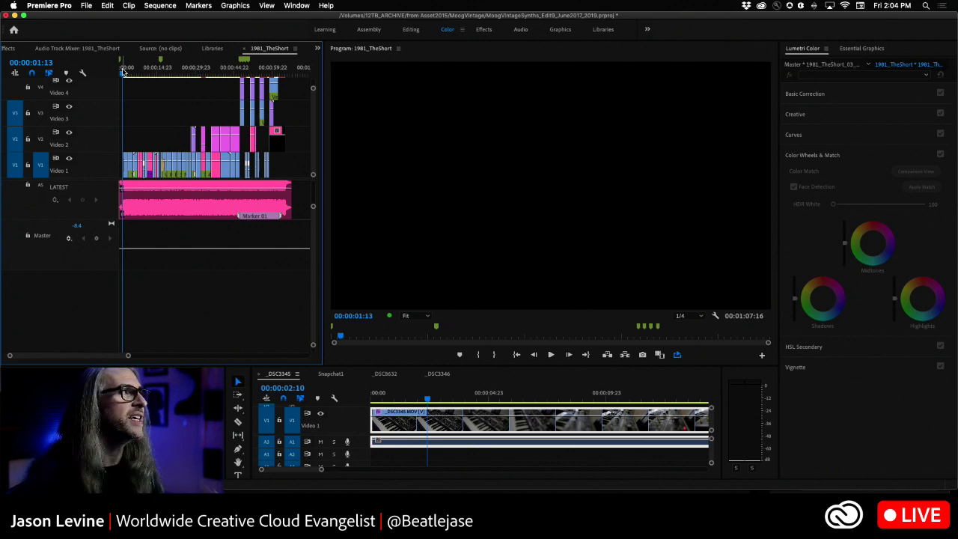
pyautogui.press('space')
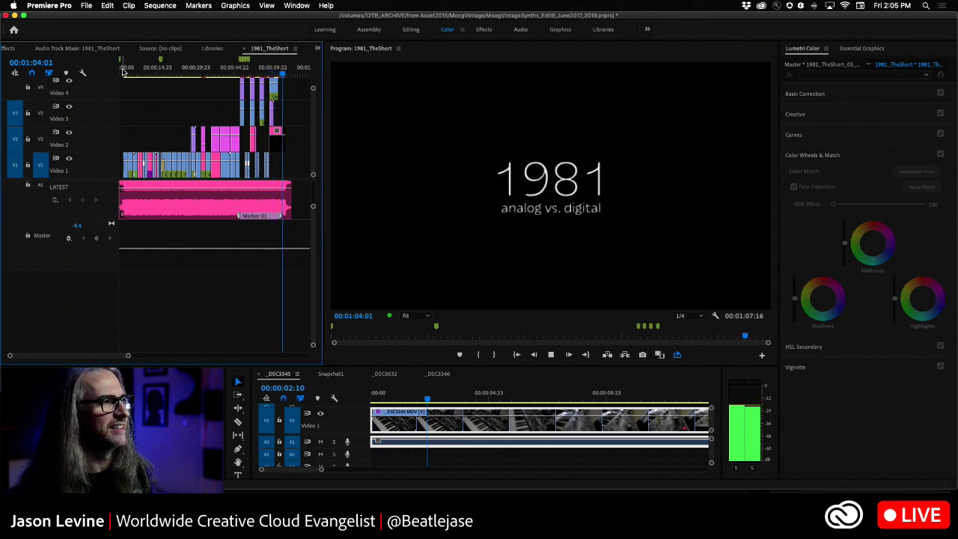
# - Stop playback and scrub back to the Casio VL-Tone shot at 00:00:27:00
pyautogui.press('space')
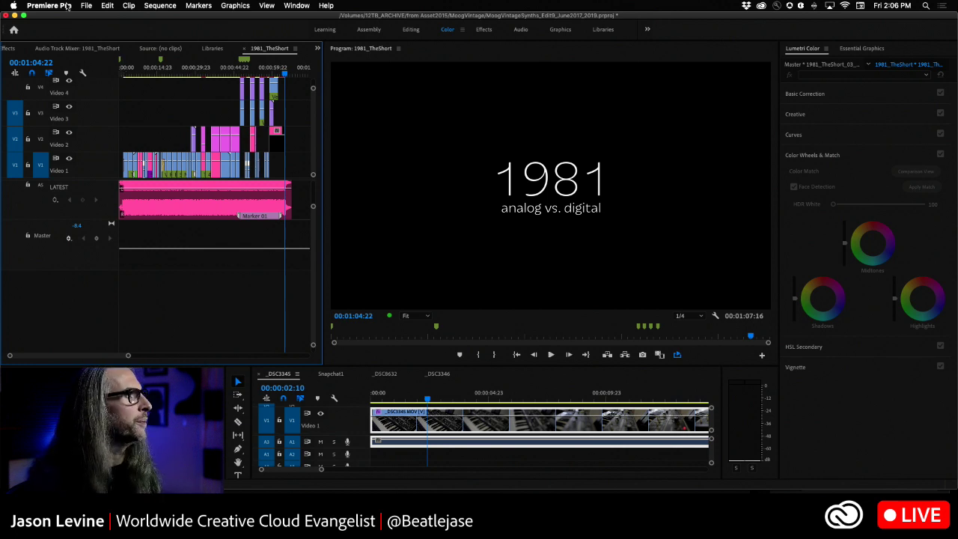
pyautogui.click(739, 337)
pyautogui.moveTo(739, 337); pyautogui.dragTo(505, 336)
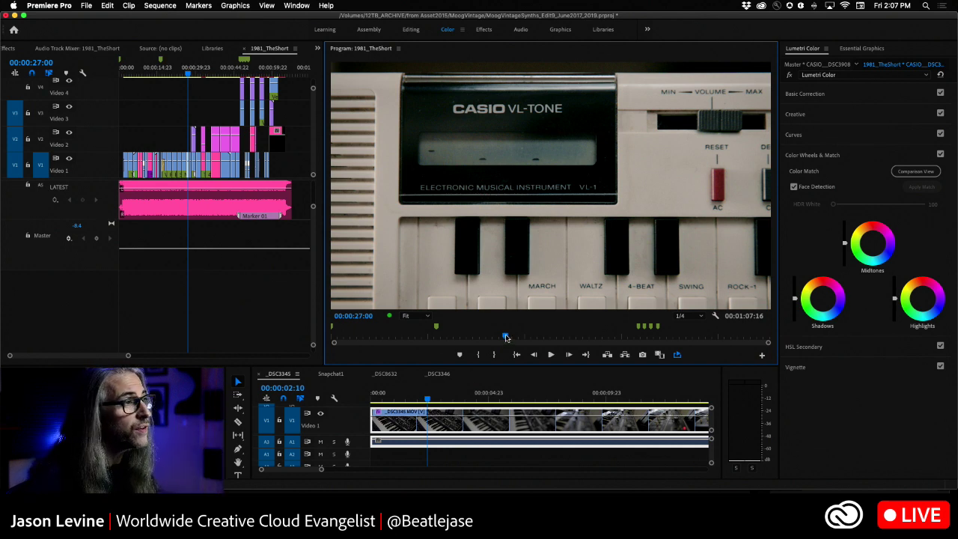
# - Move to the piano-keys clip _DSC3343.MOV at 00:00:46:09 and expand Lumetri Basic Correction
pyautogui.moveTo(505, 337); pyautogui.dragTo(631, 336)
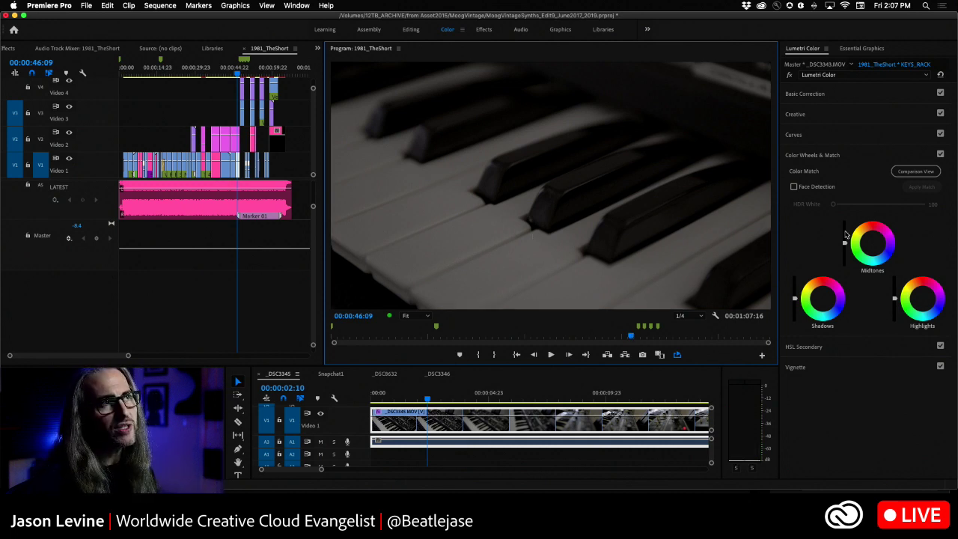
pyautogui.click(805, 50)
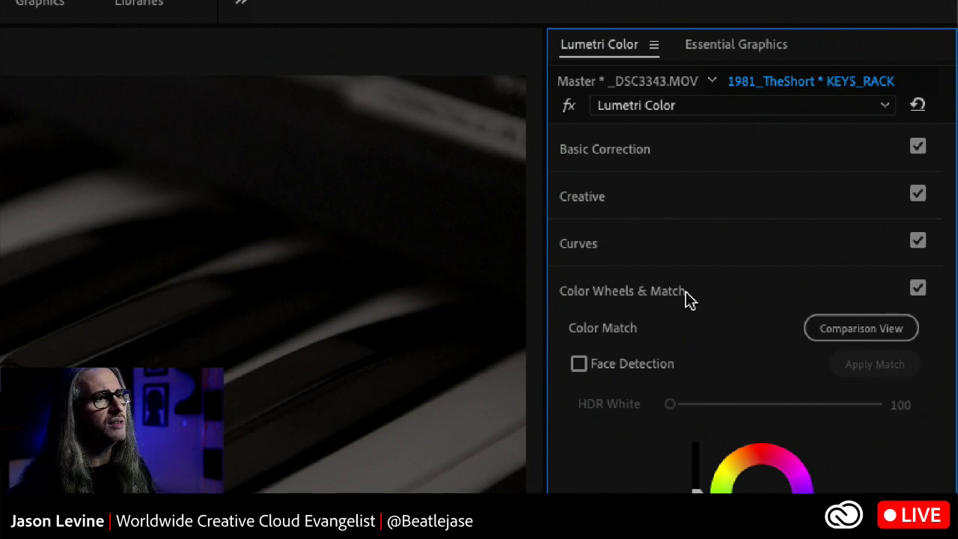
pyautogui.click(751, 163)
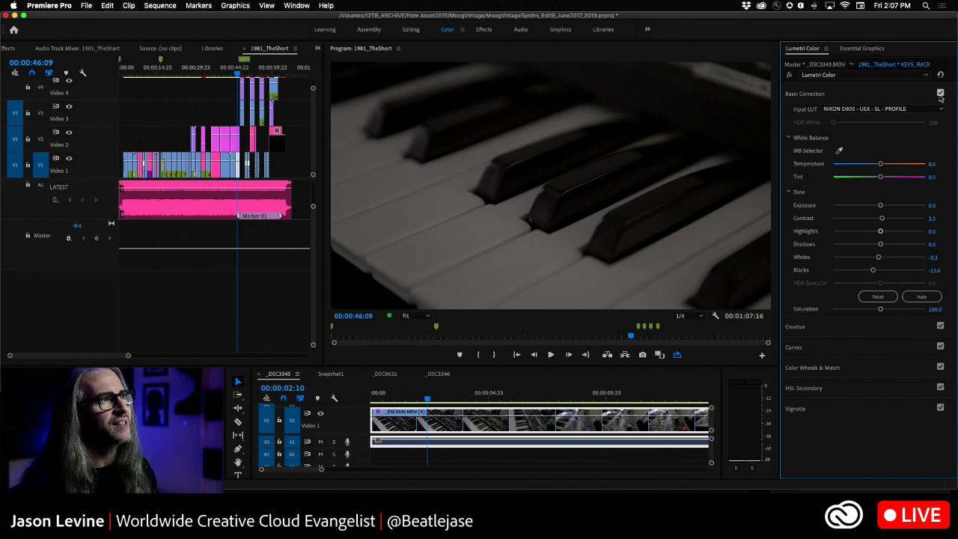
# - Toggle Basic Correction off and back on to compare, then collapse it and expand Color Wheels & Match
pyautogui.click(939, 93)
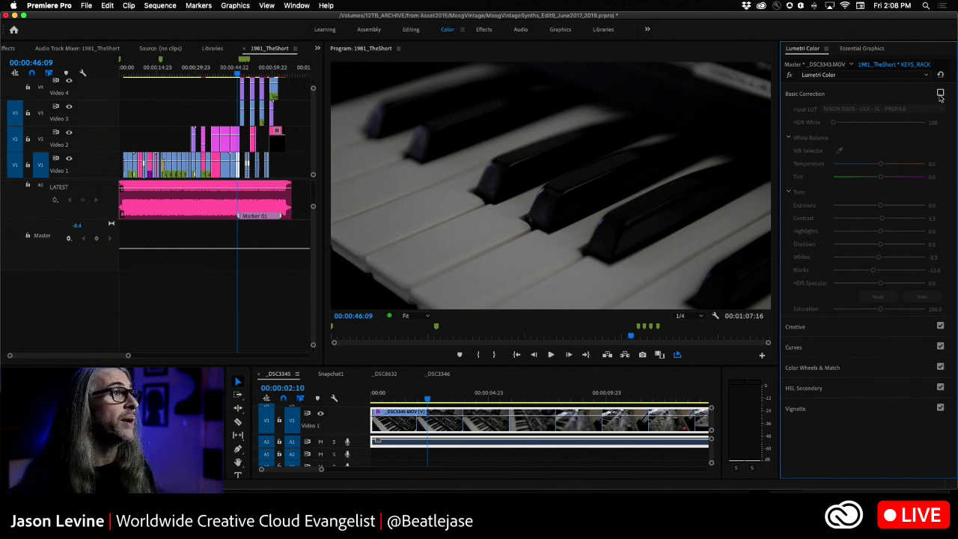
pyautogui.click(940, 94)
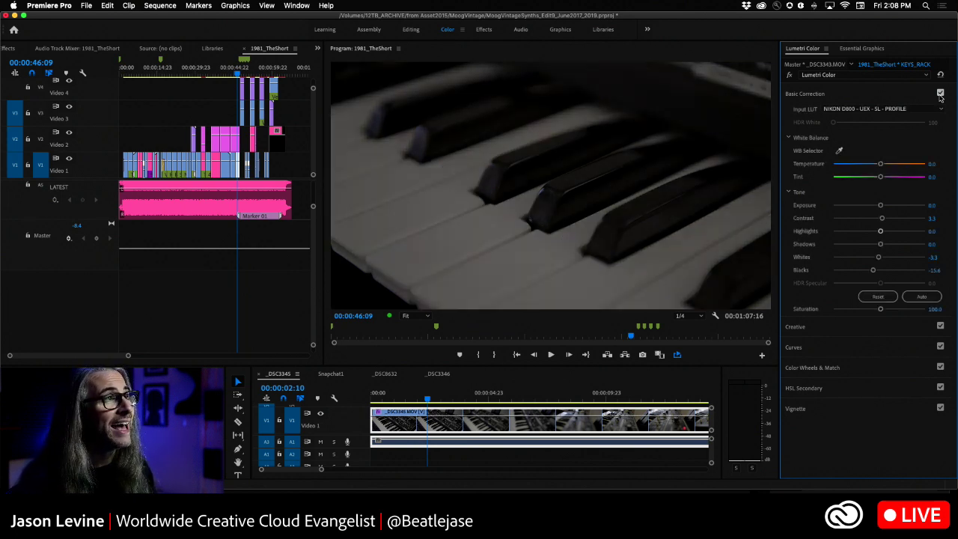
pyautogui.click(807, 95)
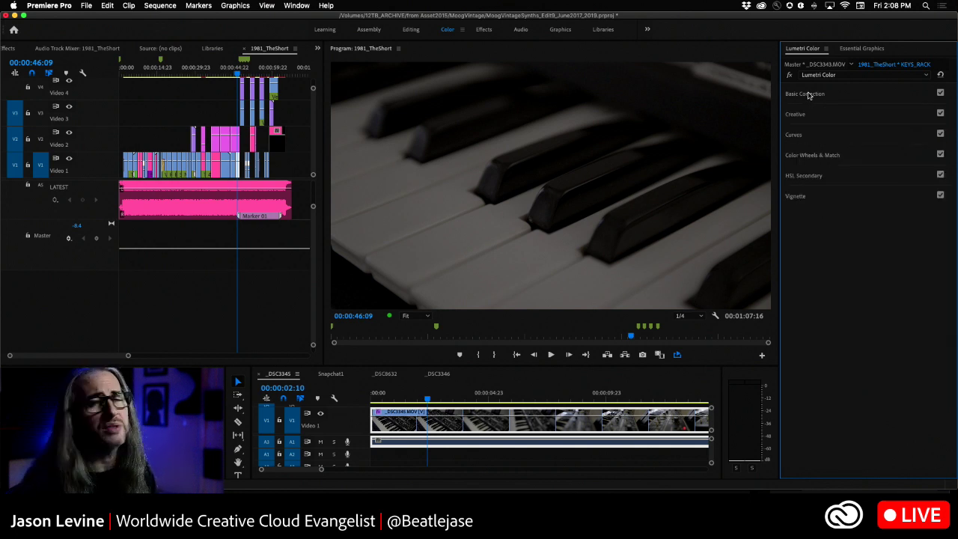
pyautogui.click(869, 156)
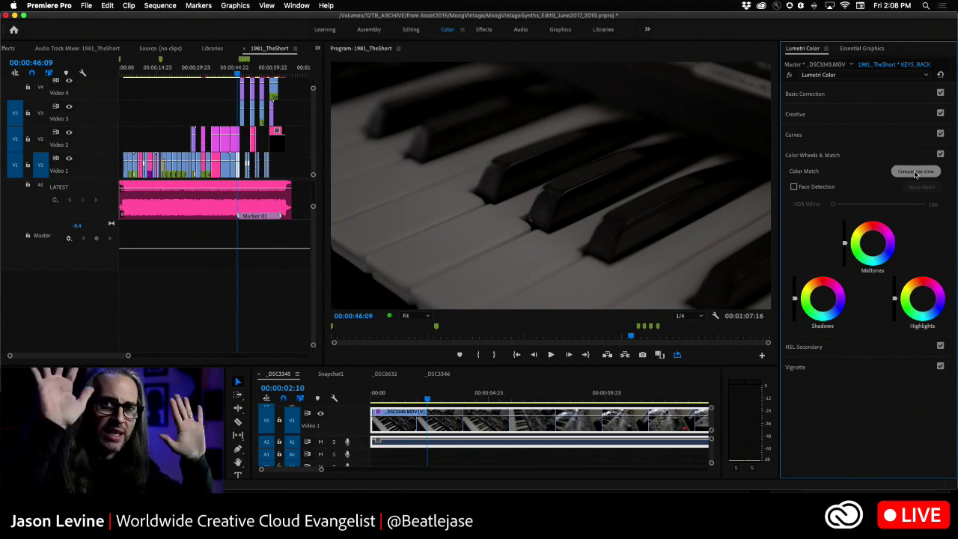
# - Turn on Comparison View and set the reference frame to the Casio VL-Tone shot at 00:00:26:19
pyautogui.click(914, 172)
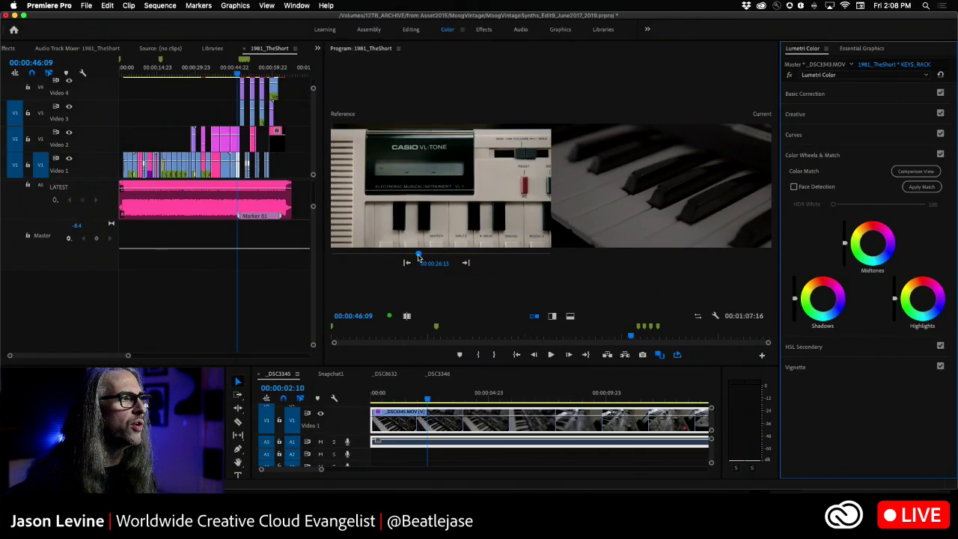
pyautogui.moveTo(419, 256)
pyautogui.mouseDown()
pyautogui.moveTo(427, 256)
pyautogui.moveTo(414, 255)
pyautogui.mouseUp()
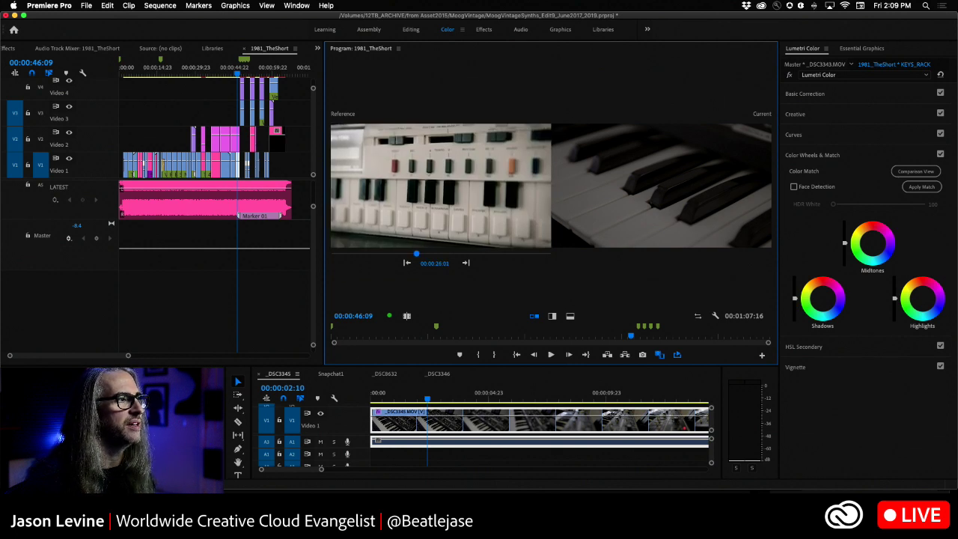
pyautogui.moveTo(415, 255); pyautogui.dragTo(418, 255)
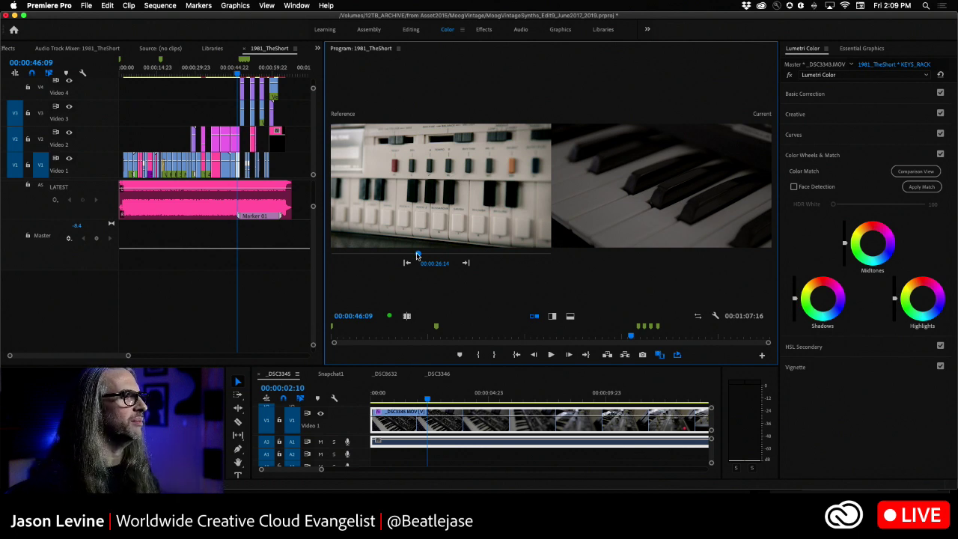
pyautogui.moveTo(419, 256); pyautogui.dragTo(420, 256)
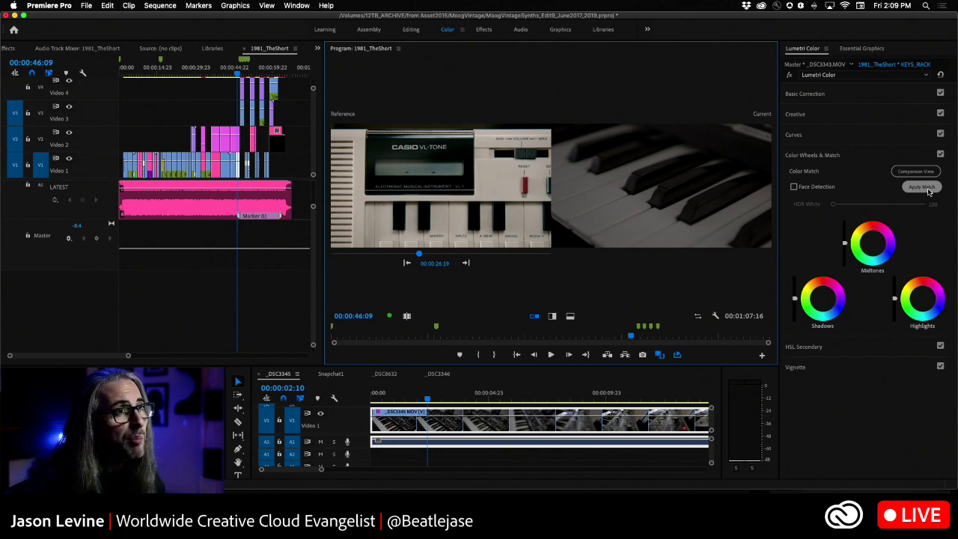
# - Try Apply Match against the Casio reference and nudge the highlights slightly lower
pyautogui.click(921, 187)
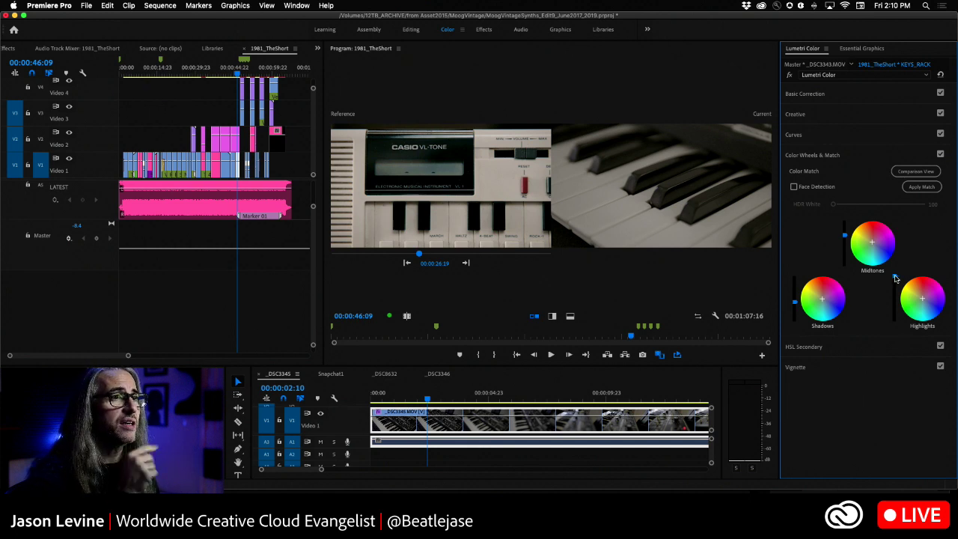
pyautogui.moveTo(894, 277); pyautogui.dragTo(894, 286)
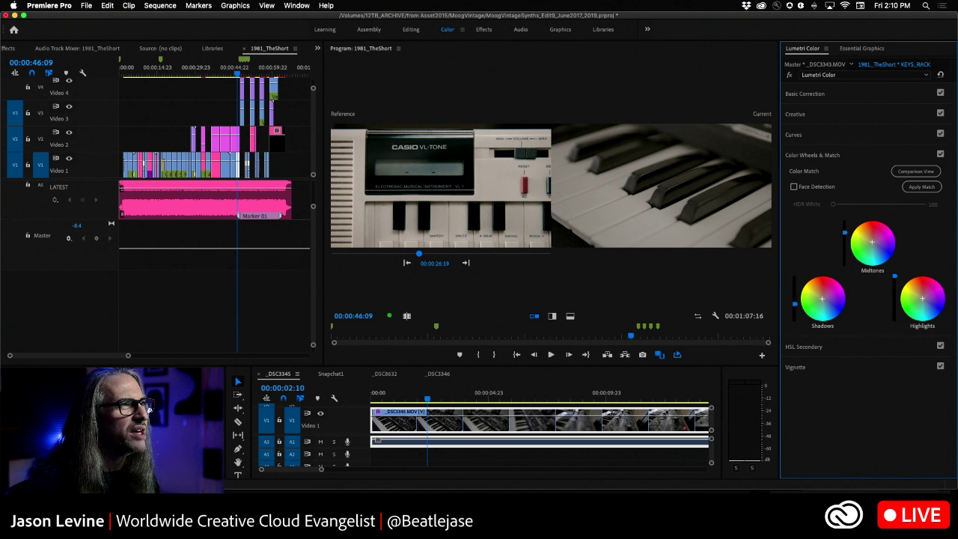
# - Expand Basic Correction and set the piano-keys clip's Highlights to about 26.5
pyautogui.click(846, 93)
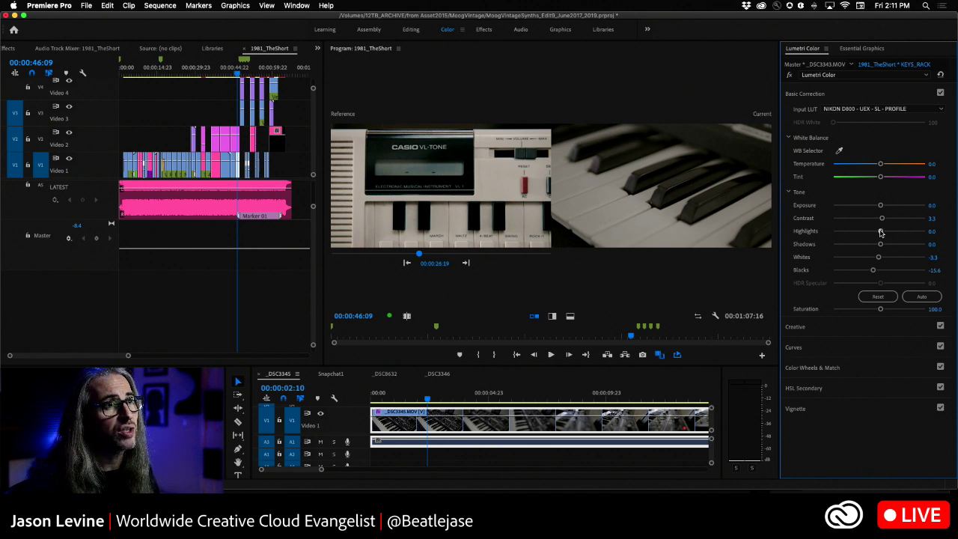
pyautogui.moveTo(881, 233); pyautogui.dragTo(894, 233)
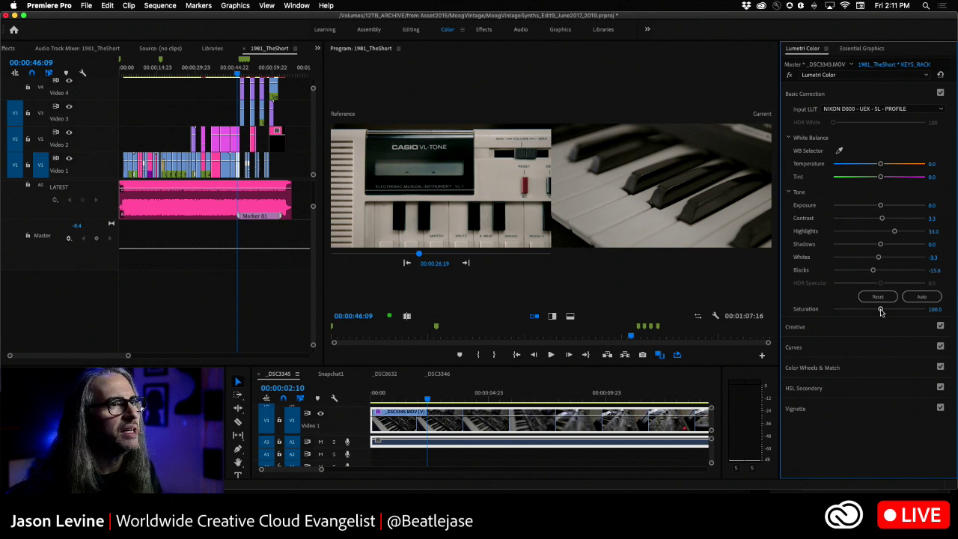
pyautogui.moveTo(893, 231); pyautogui.dragTo(893, 233)
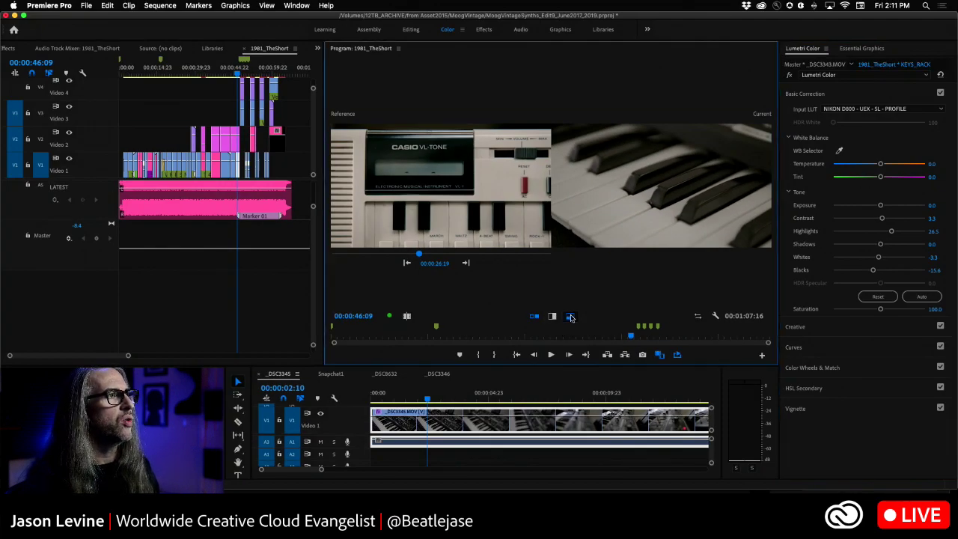
# - Switch to a top/bottom split comparison and drag the split line to reframe reference versus current
pyautogui.click(570, 316)
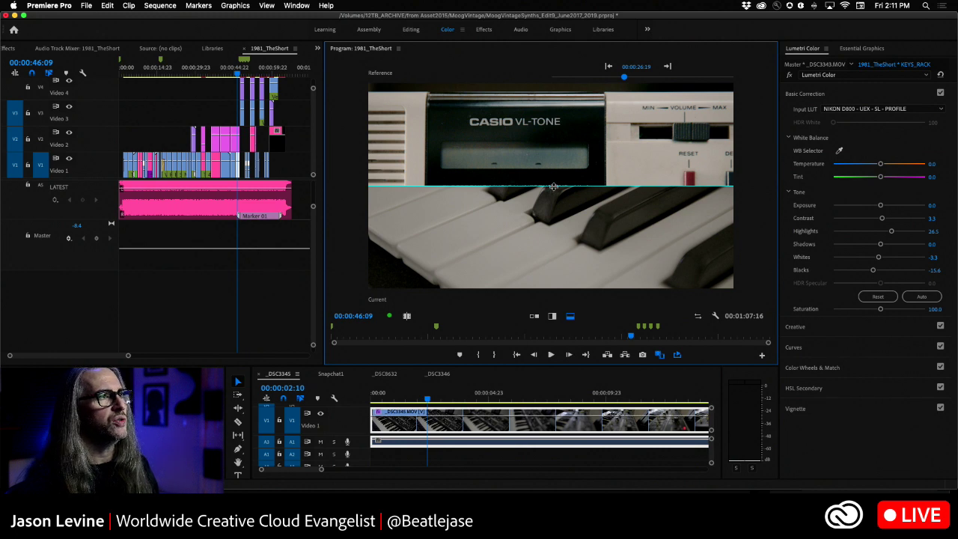
pyautogui.moveTo(553, 187)
pyautogui.mouseDown()
pyautogui.moveTo(554, 132)
pyautogui.moveTo(556, 221)
pyautogui.moveTo(558, 133)
pyautogui.moveTo(560, 213)
pyautogui.moveTo(559, 187)
pyautogui.mouseUp()
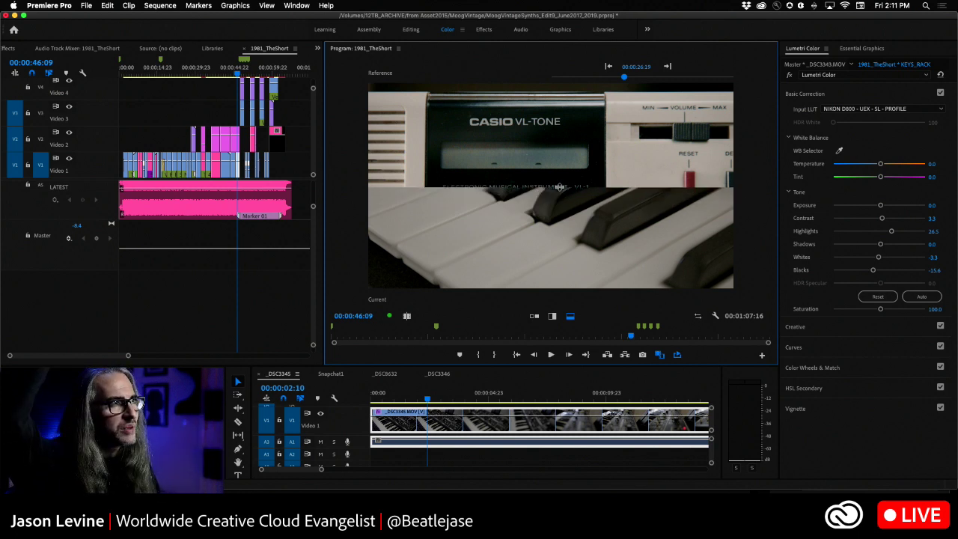
pyautogui.moveTo(560, 187); pyautogui.dragTo(568, 238)
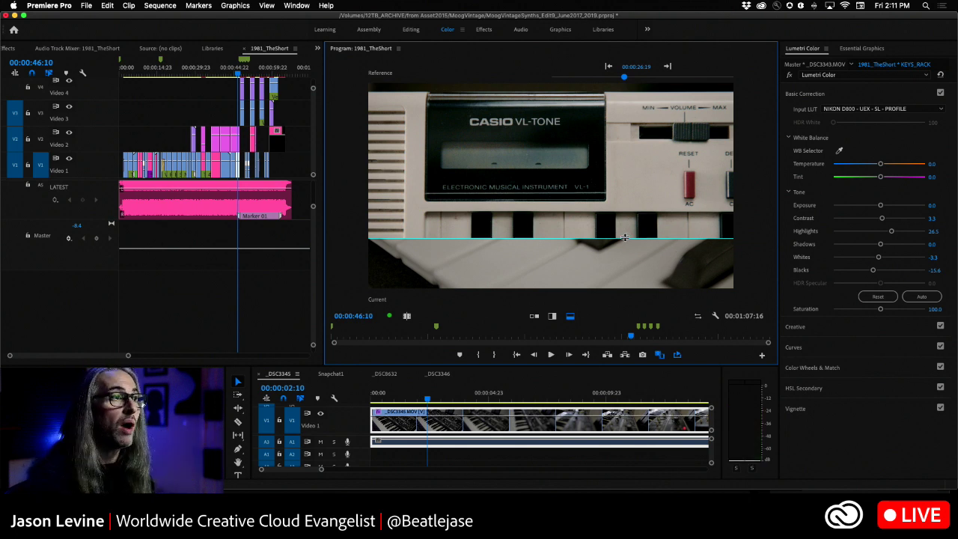
pyautogui.moveTo(625, 238); pyautogui.dragTo(624, 205)
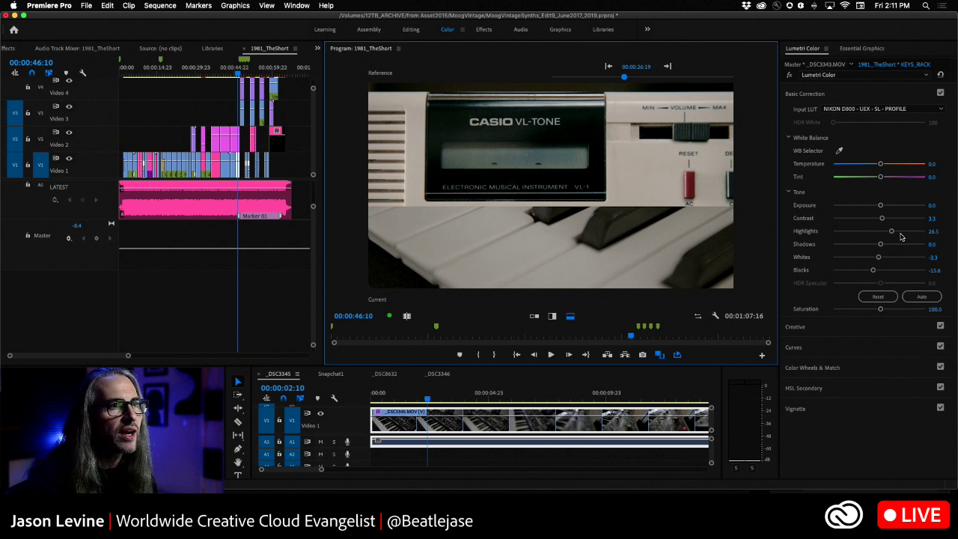
# - Push Highlights up to about 70.6 and nudge the comparison split line
pyautogui.moveTo(892, 232); pyautogui.dragTo(905, 233)
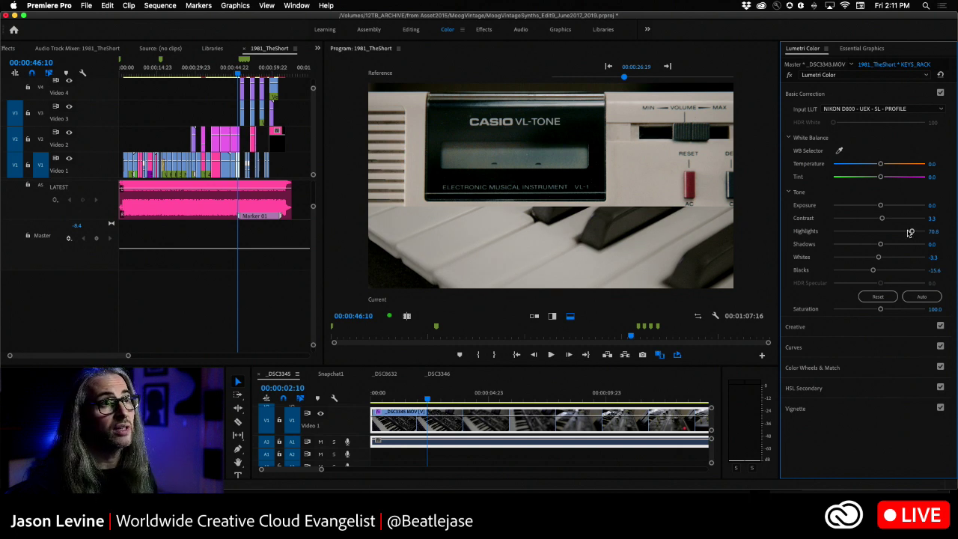
pyautogui.moveTo(587, 209)
pyautogui.mouseDown()
pyautogui.moveTo(588, 232)
pyautogui.moveTo(591, 123)
pyautogui.moveTo(592, 228)
pyautogui.moveTo(591, 166)
pyautogui.moveTo(590, 221)
pyautogui.moveTo(589, 192)
pyautogui.moveTo(587, 202)
pyautogui.mouseUp()
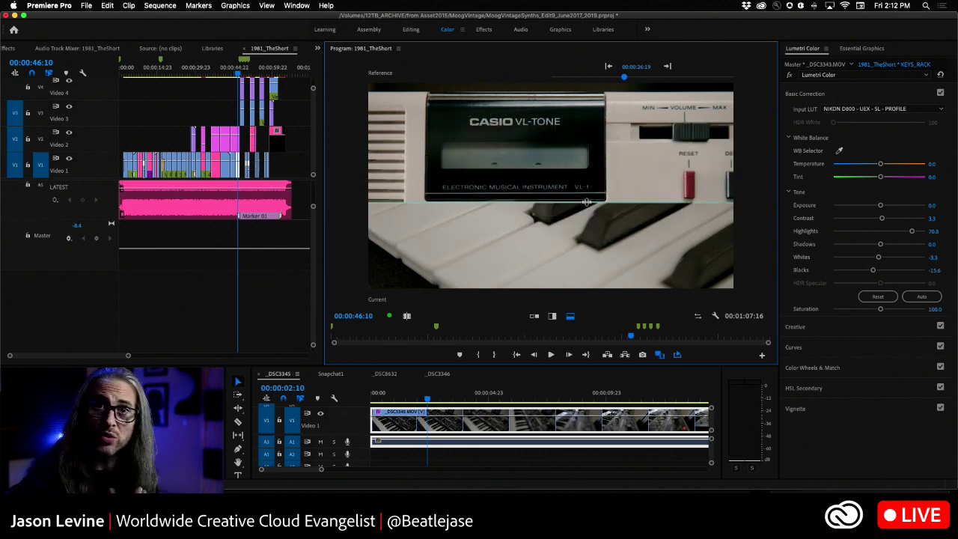
# - Switch to a vertical split and slide the divider to show half reference, half piano keys
pyautogui.click(551, 315)
pyautogui.moveTo(550, 197)
pyautogui.mouseDown()
pyautogui.moveTo(470, 198)
pyautogui.moveTo(629, 198)
pyautogui.moveTo(528, 199)
pyautogui.moveTo(609, 203)
pyautogui.moveTo(522, 209)
pyautogui.moveTo(576, 207)
pyautogui.moveTo(561, 207)
pyautogui.mouseUp()
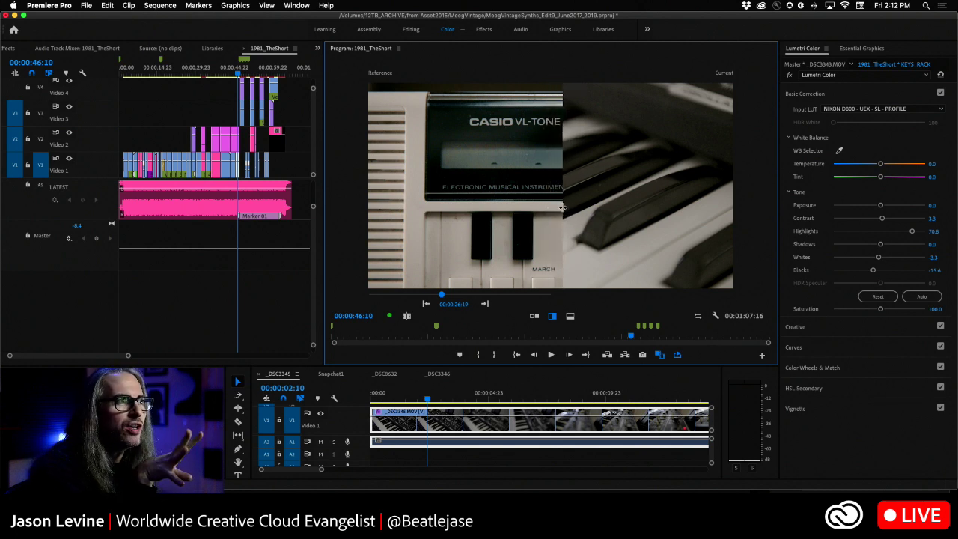
# - Switch the comparison to Side by Side, then set Highlights to 52.4 and Tint to -1.6
pyautogui.click(534, 317)
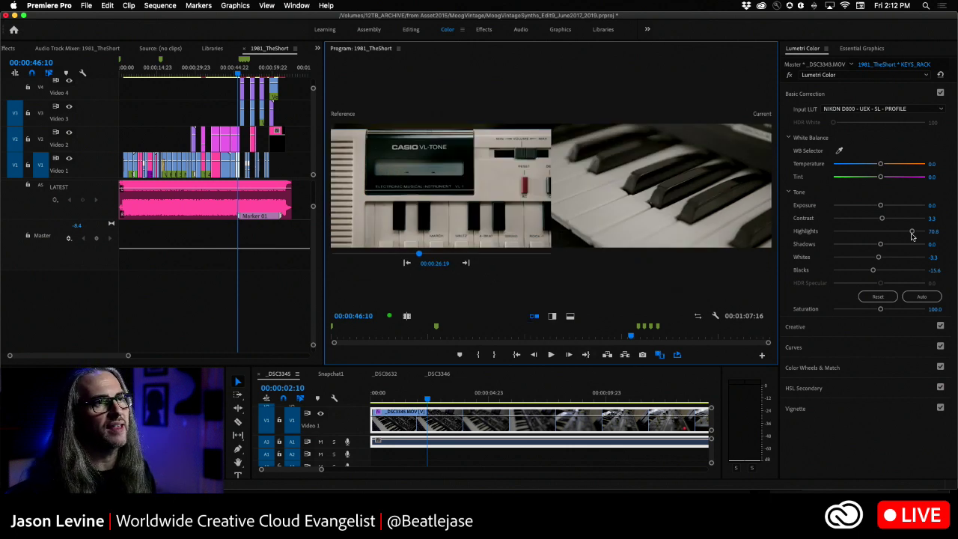
pyautogui.moveTo(910, 234); pyautogui.dragTo(903, 233)
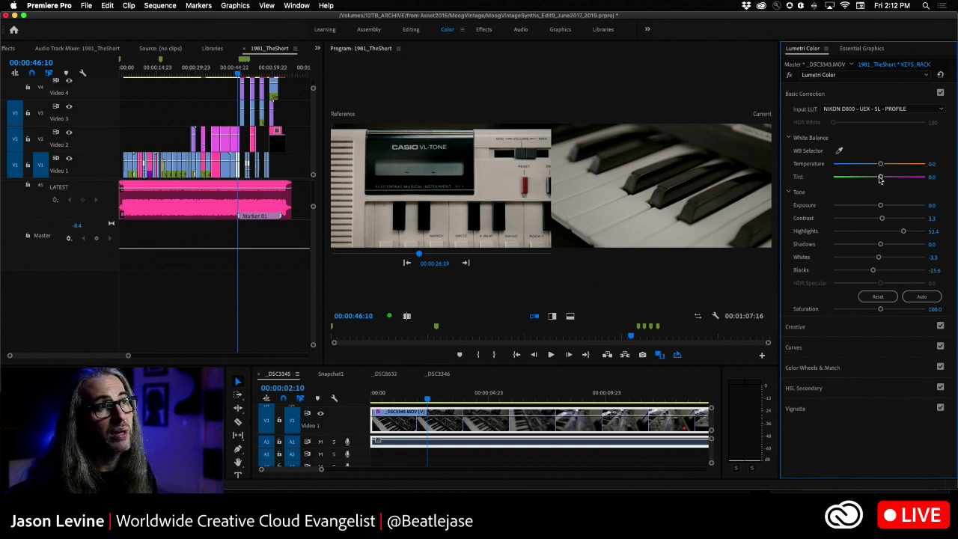
pyautogui.moveTo(879, 178); pyautogui.dragTo(881, 179)
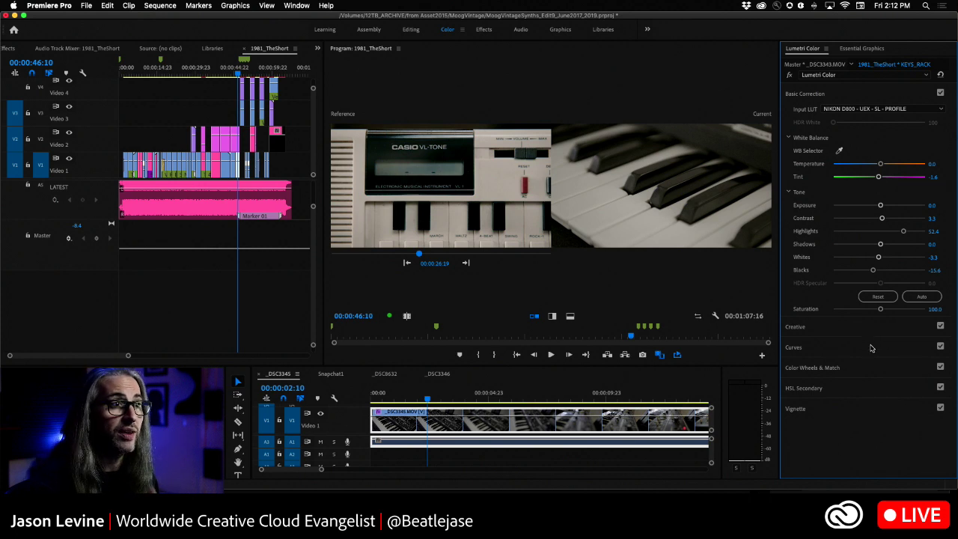
# - Expand the Color Wheels & Match section in the Lumetri Color panel
pyautogui.click(877, 367)
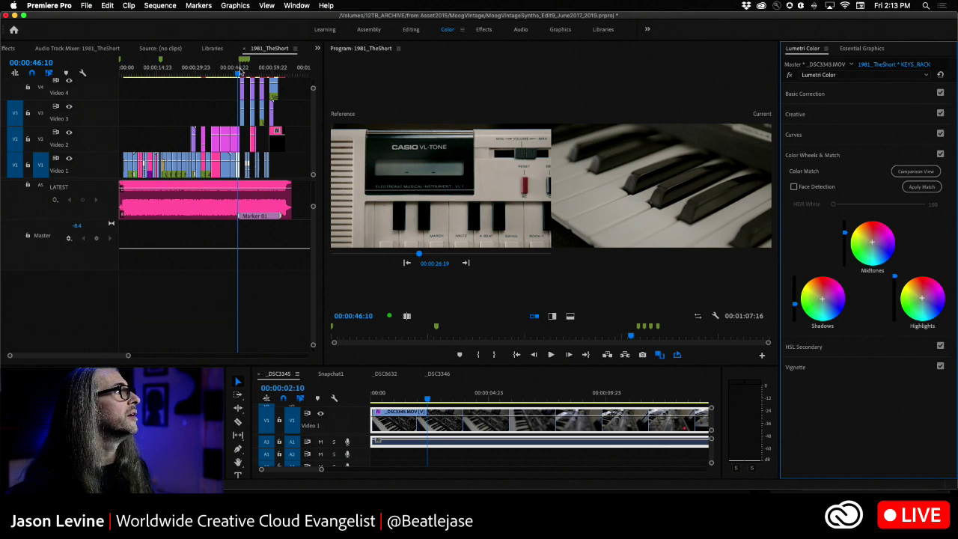
# - Scrub the playhead to the Contour Generator clip _DSC3342.MOV at 00:00:45:06, opposite the Casio reference
pyautogui.click(235, 73)
pyautogui.moveTo(234, 72); pyautogui.dragTo(238, 73)
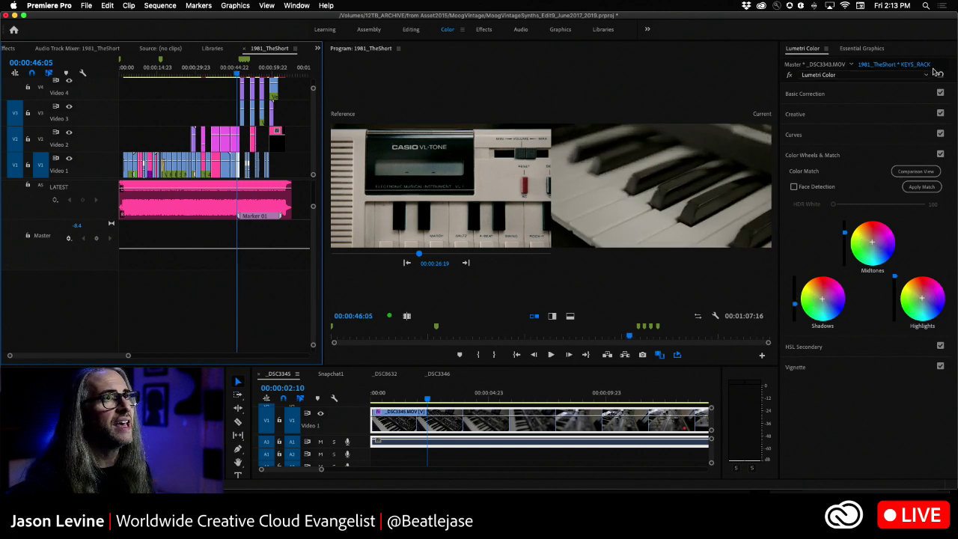
pyautogui.click(826, 49)
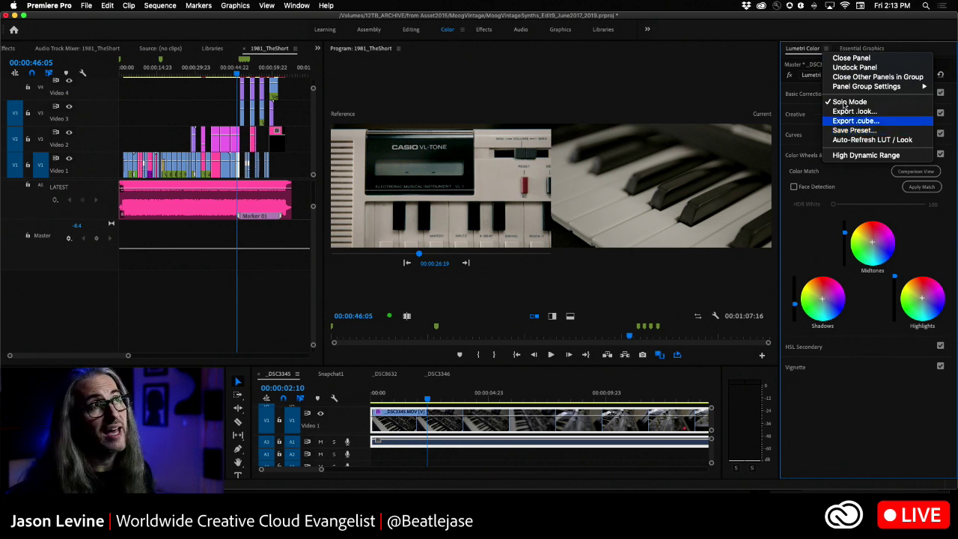
pyautogui.click(693, 40)
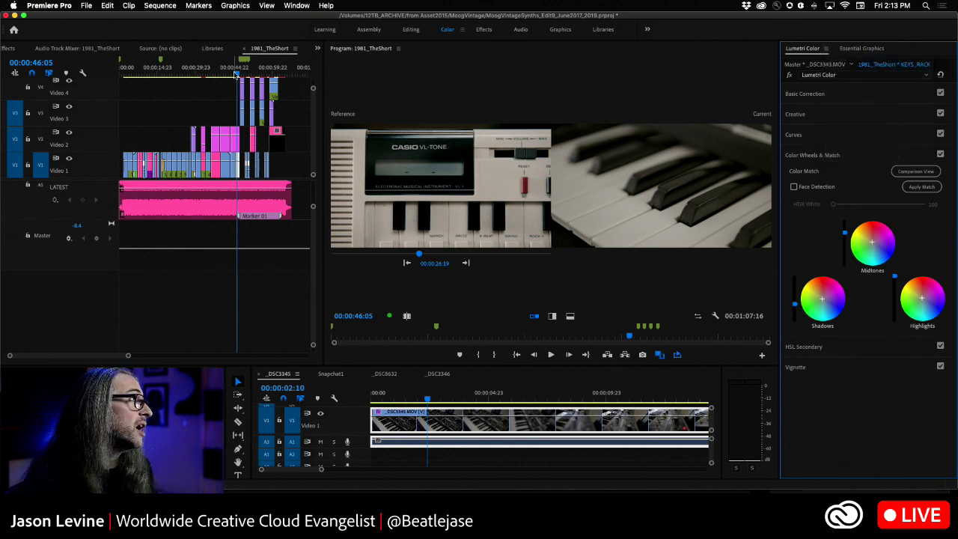
pyautogui.moveTo(235, 73)
pyautogui.mouseDown()
pyautogui.moveTo(219, 72)
pyautogui.moveTo(235, 72)
pyautogui.mouseUp()
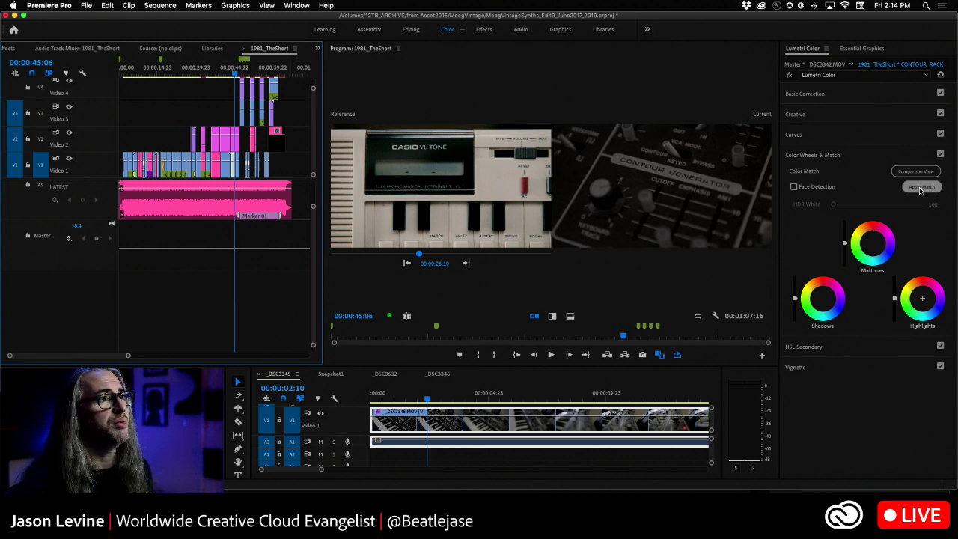
# - Apply Match to _DSC3342.MOV, then match _DSC3341.MOV to the Casio reference with Face Detection on
pyautogui.click(919, 188)
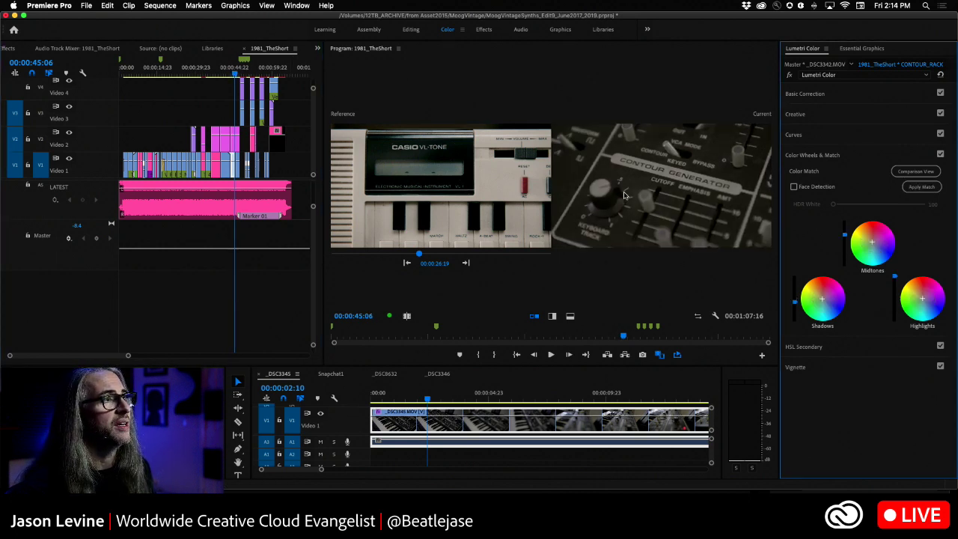
pyautogui.click(232, 73)
pyautogui.moveTo(233, 73); pyautogui.dragTo(222, 73)
pyautogui.click(794, 186)
pyautogui.click(922, 187)
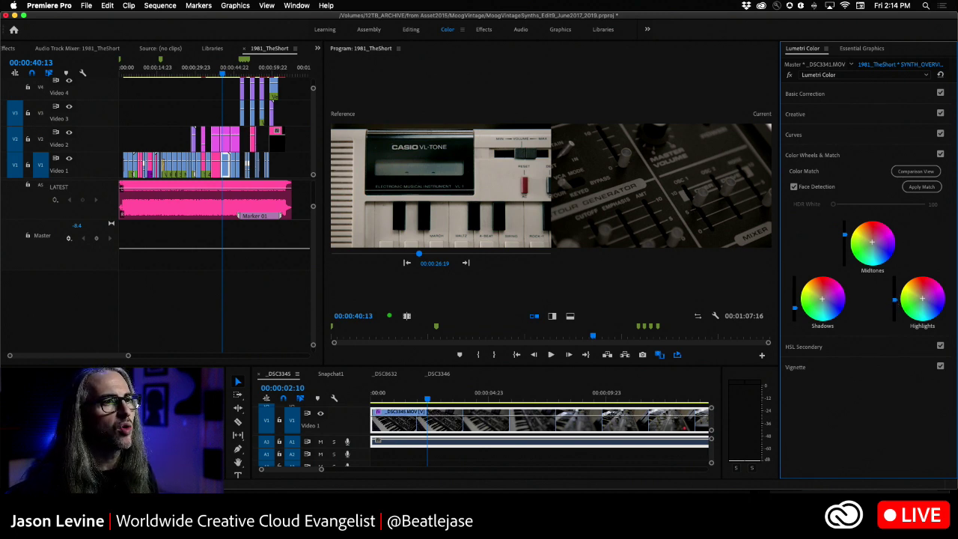
# - Nudge the Highlights wheel up on _DSC3341.MOV and toggle the Lumetri bypass off and on to compare
pyautogui.moveTo(894, 290); pyautogui.dragTo(895, 288)
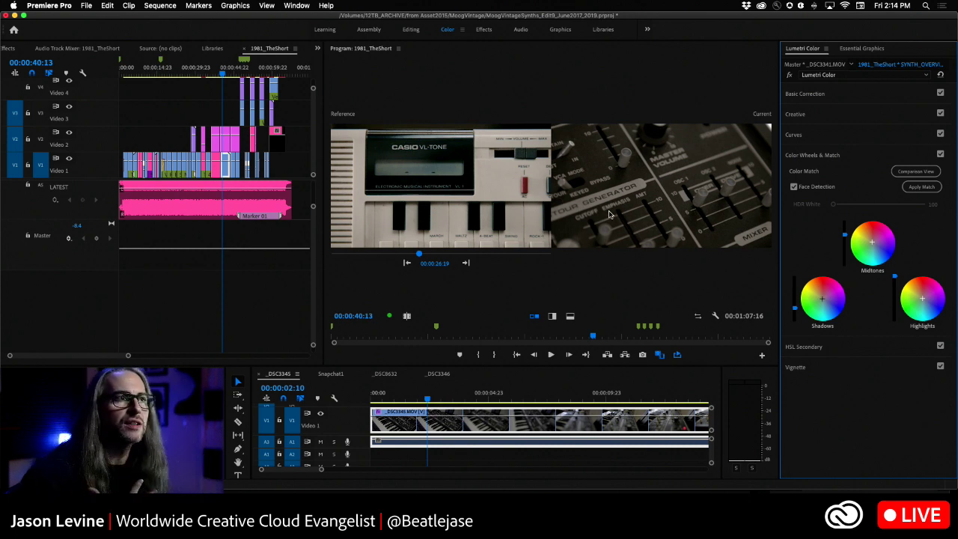
pyautogui.click(789, 76)
pyautogui.click(789, 77)
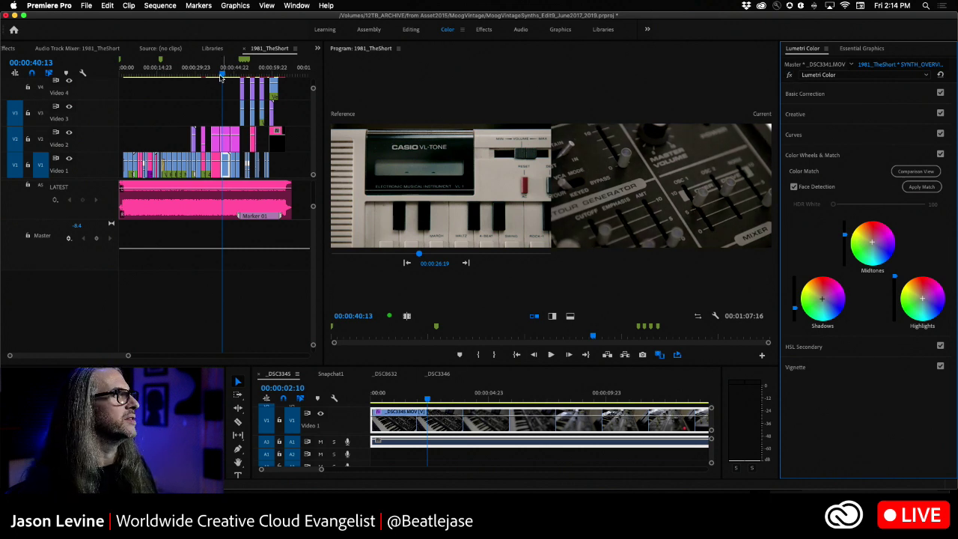
# - Move to the piano-keys clip _DSC3343.MOV and toggle its Lumetri grade off and on, leaving it enabled
pyautogui.click(223, 74)
pyautogui.moveTo(224, 74); pyautogui.dragTo(237, 77)
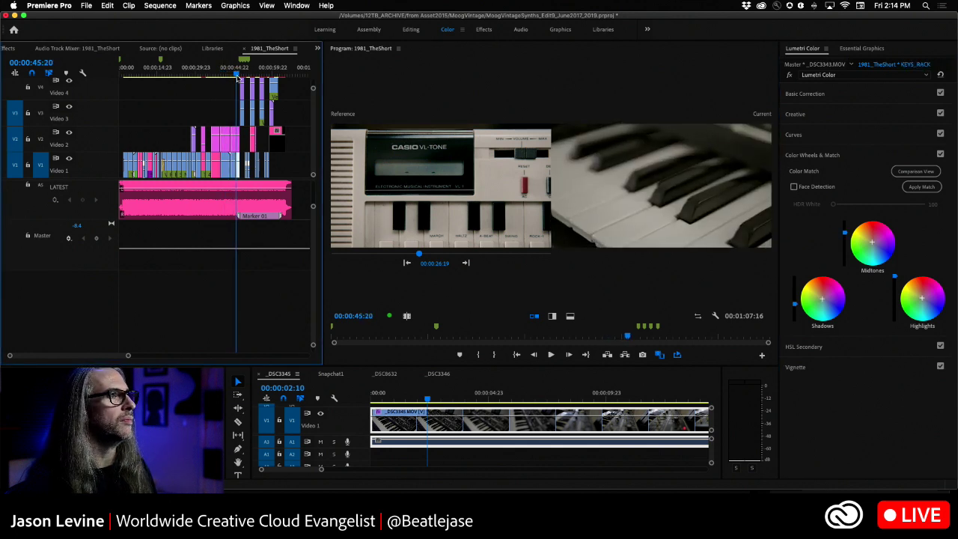
pyautogui.click(792, 77)
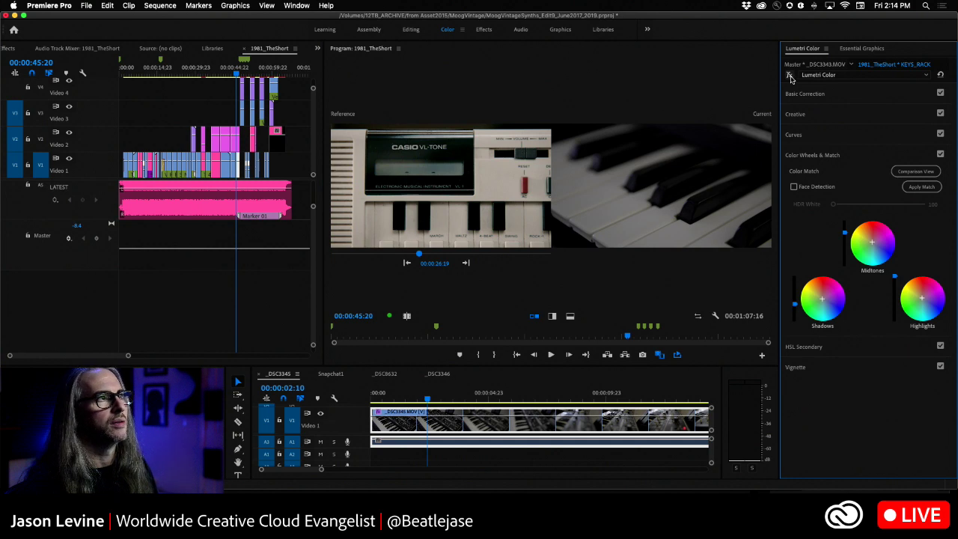
pyautogui.click(791, 77)
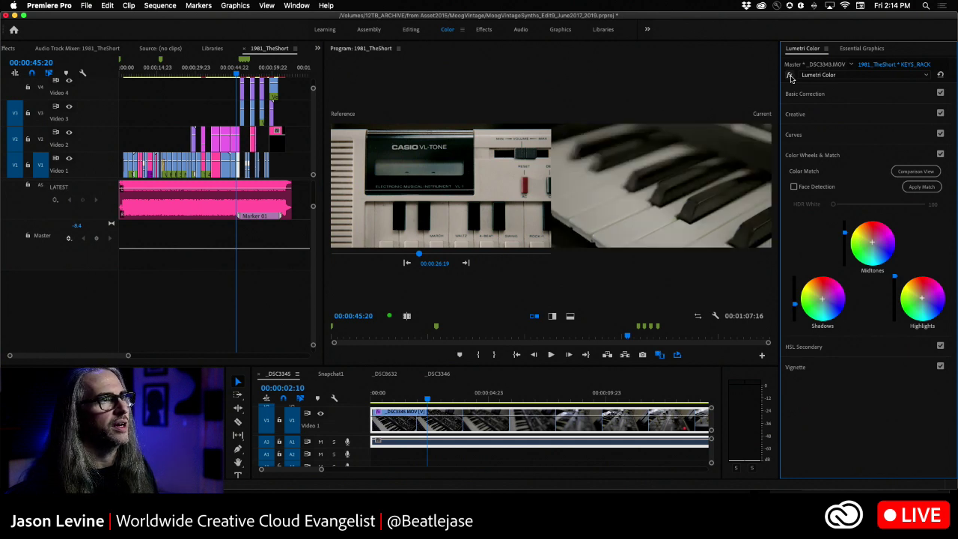
pyautogui.click(790, 76)
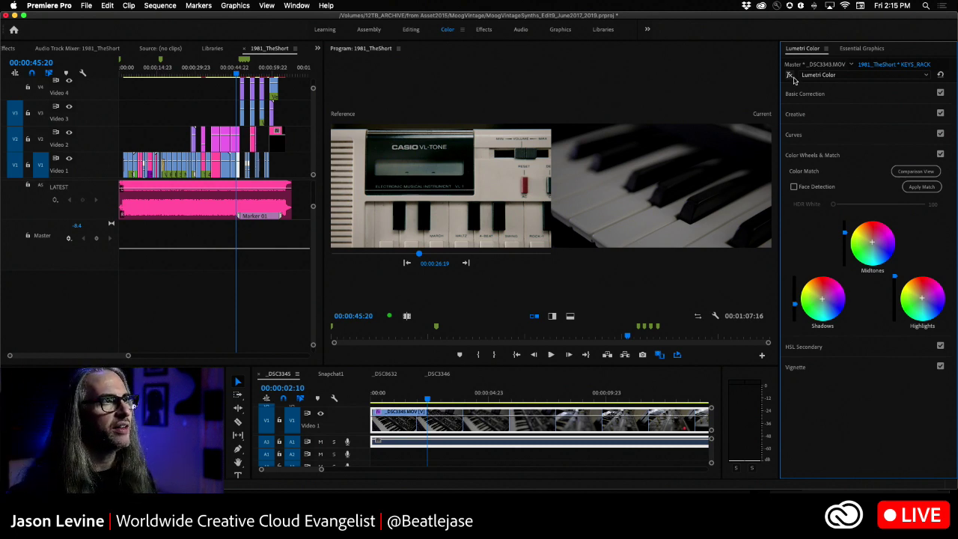
pyautogui.click(790, 75)
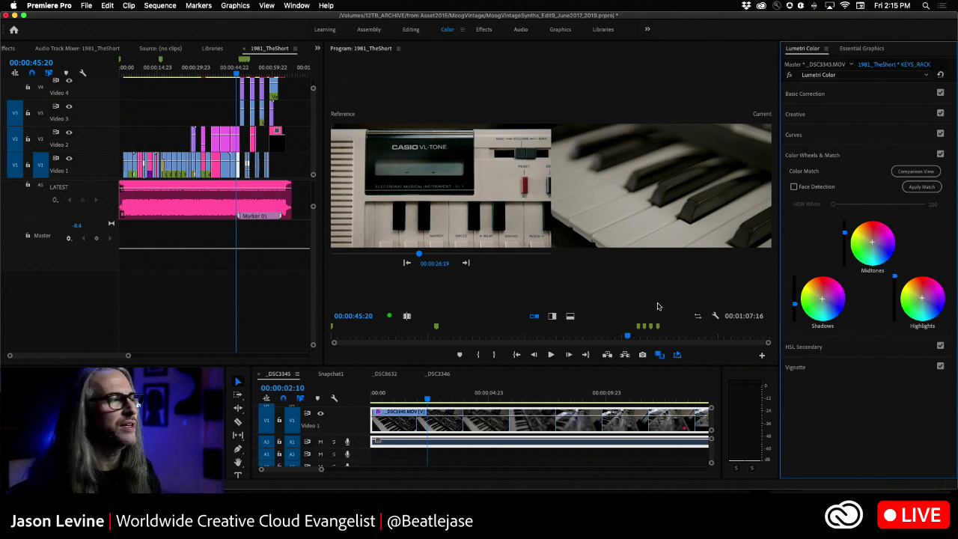
# - Scrub to the joystick clip _DSC8608.MOV at 00:00:12:07, apply the color match, and switch to Split View
pyautogui.click(224, 75)
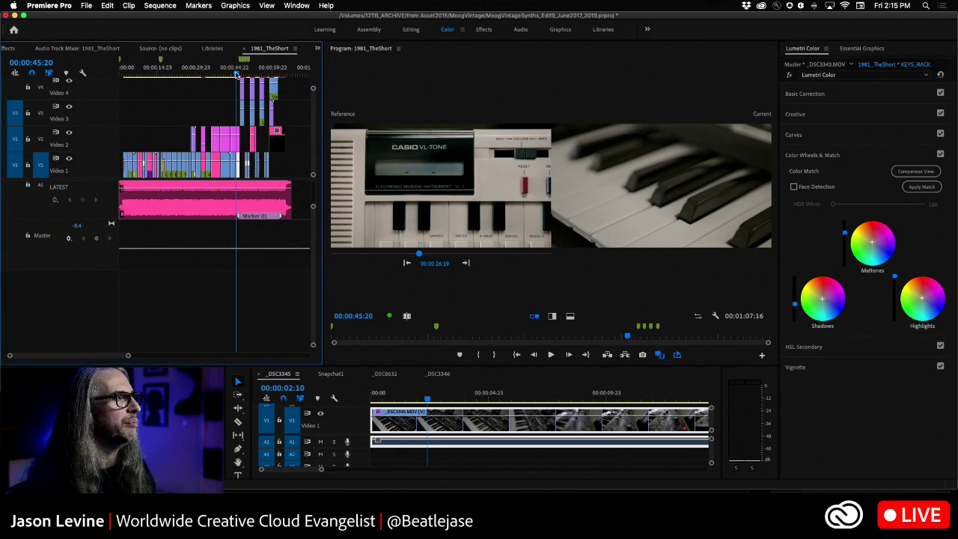
pyautogui.moveTo(225, 75); pyautogui.dragTo(149, 74)
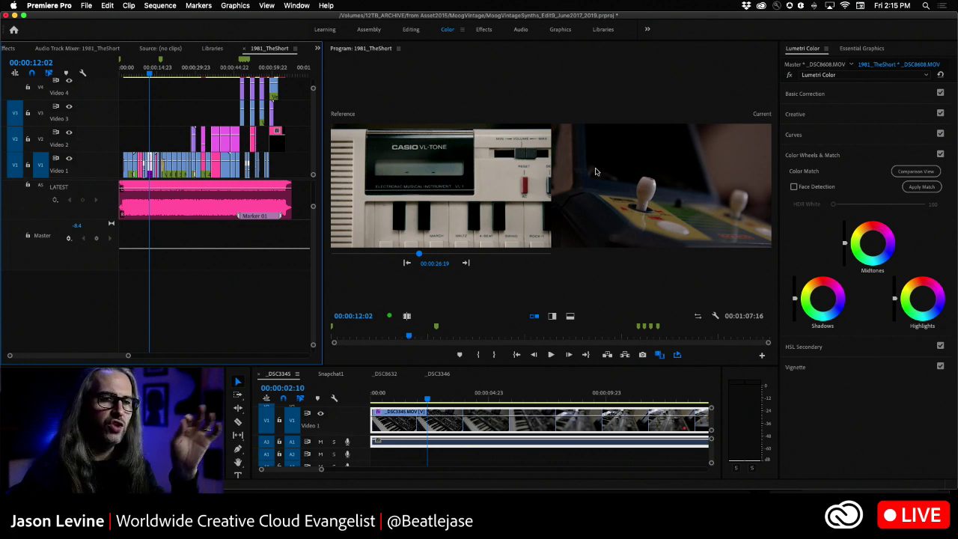
pyautogui.press('Up')
pyautogui.press('Up')
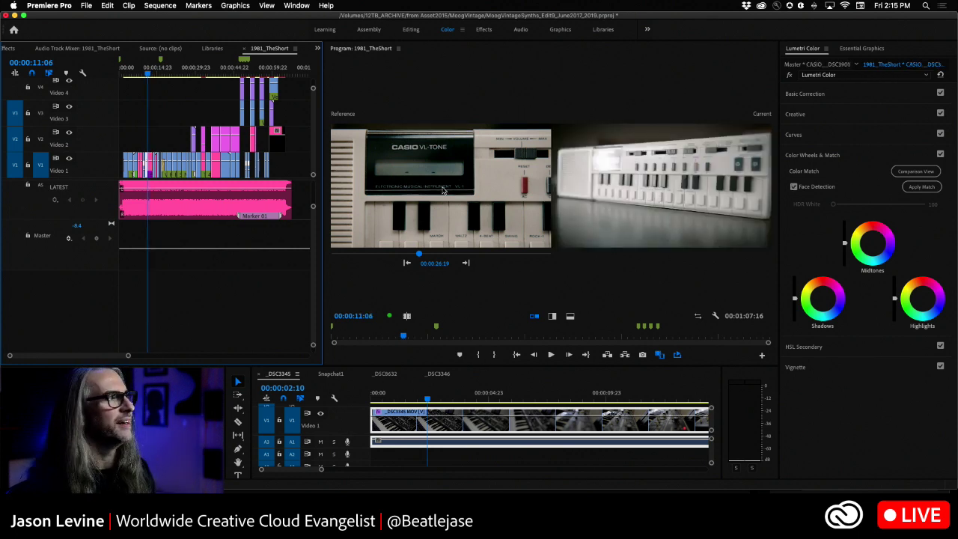
pyautogui.moveTo(146, 75); pyautogui.dragTo(150, 74)
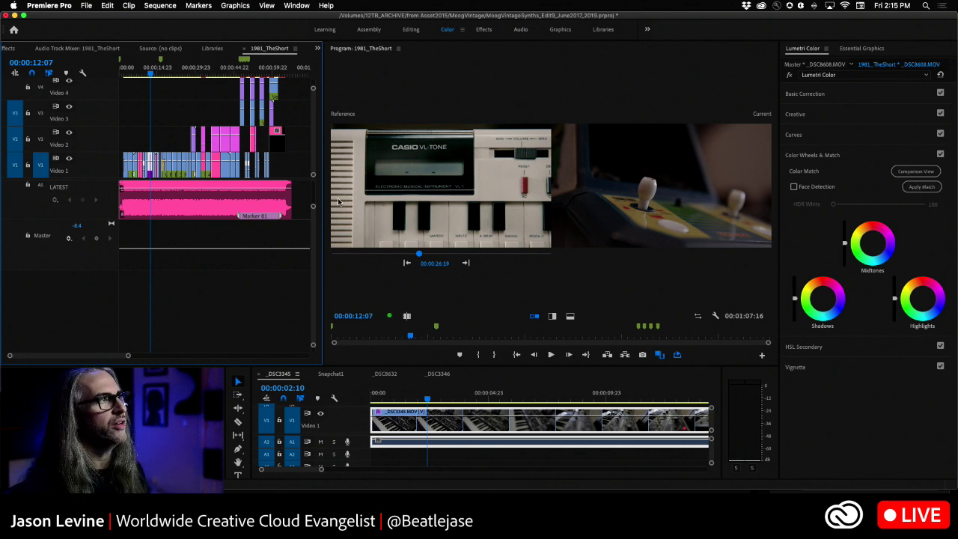
pyautogui.click(925, 188)
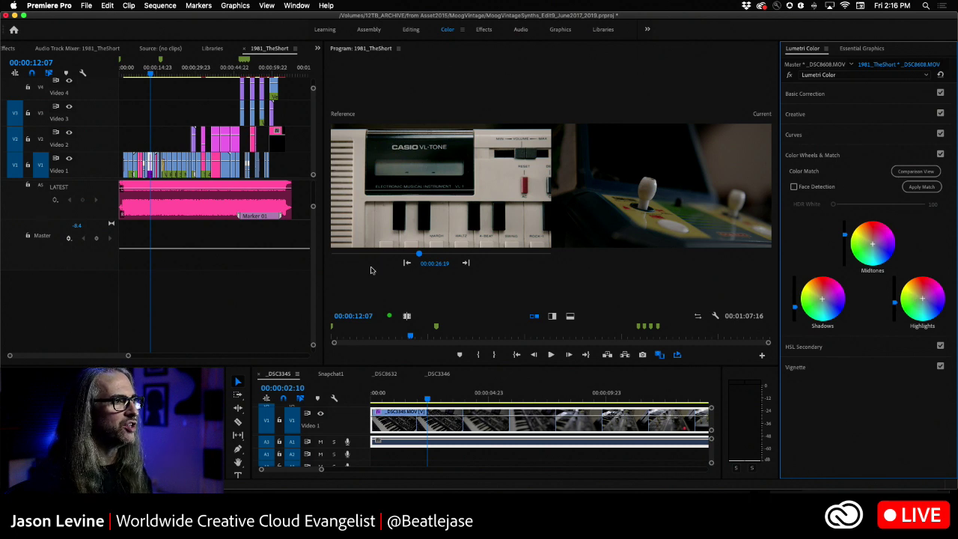
pyautogui.click(553, 316)
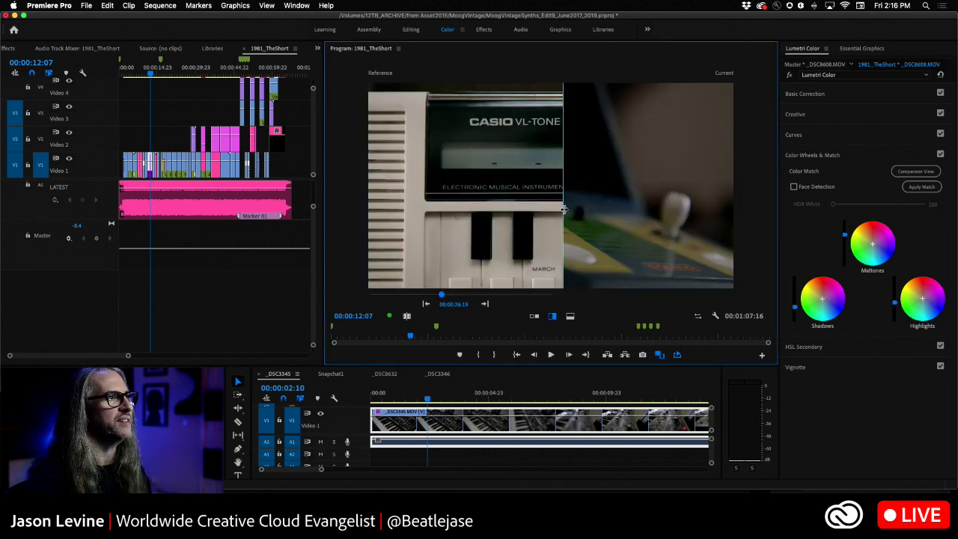
# - Reposition the split divider and toggle the joystick clip's Lumetri bypass repeatedly to compare against the reference
pyautogui.moveTo(563, 210); pyautogui.dragTo(508, 222)
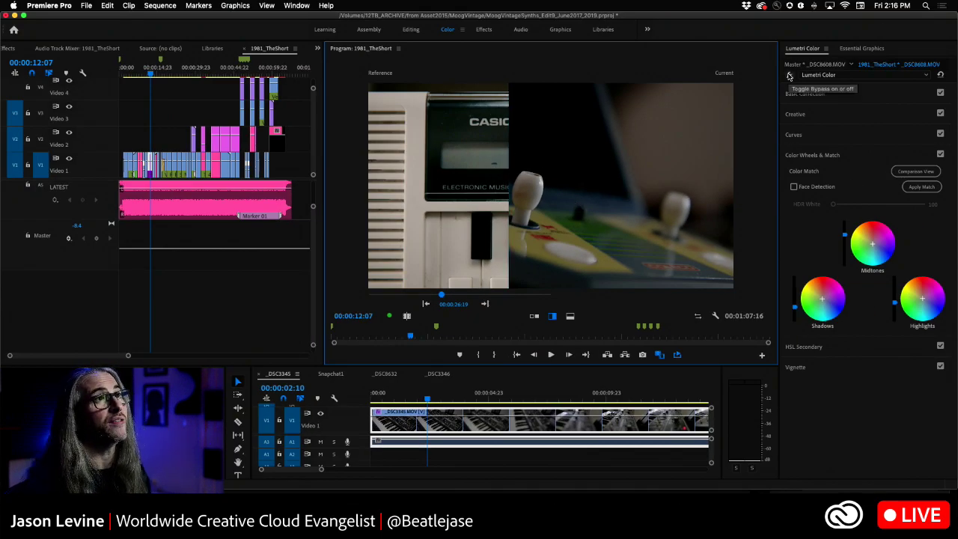
pyautogui.click(789, 75)
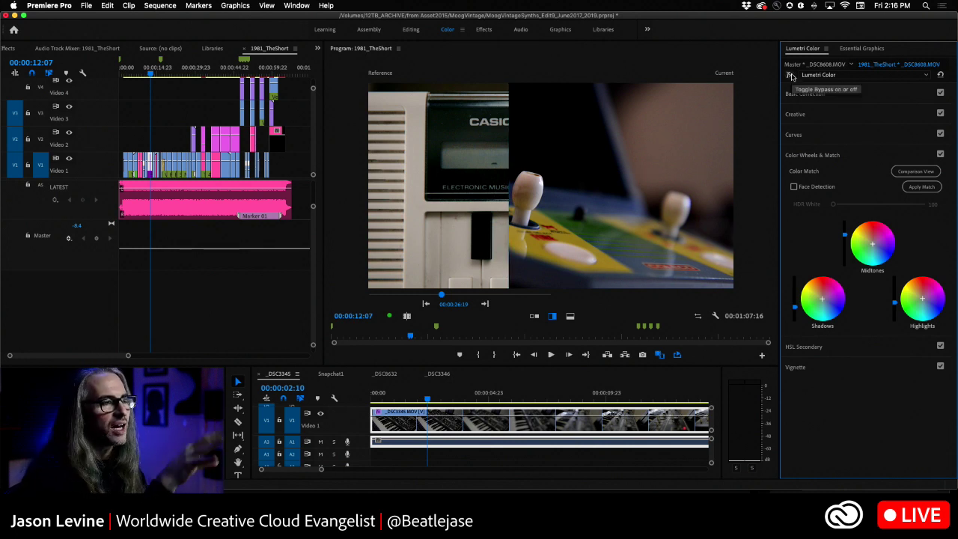
pyautogui.click(791, 76)
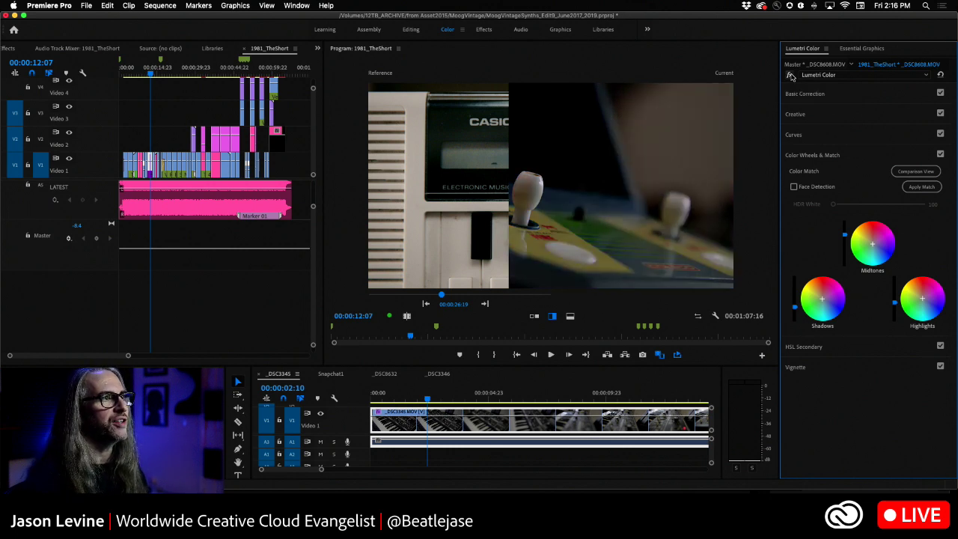
pyautogui.click(791, 76)
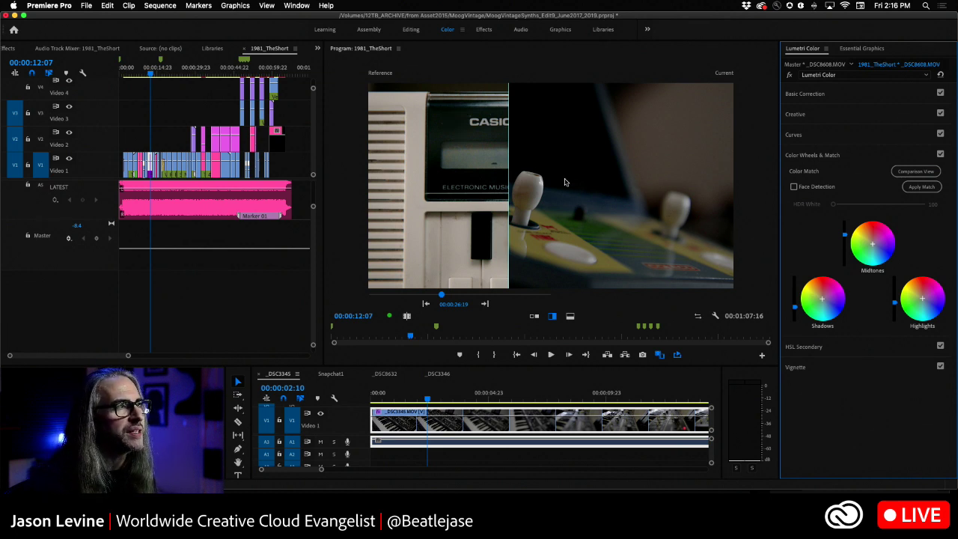
pyautogui.moveTo(510, 161); pyautogui.dragTo(628, 162)
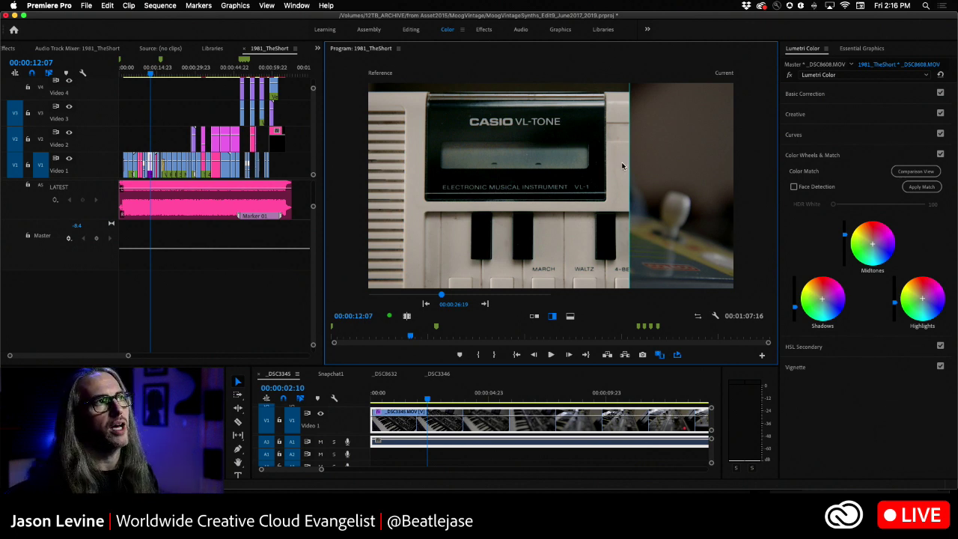
pyautogui.click(789, 74)
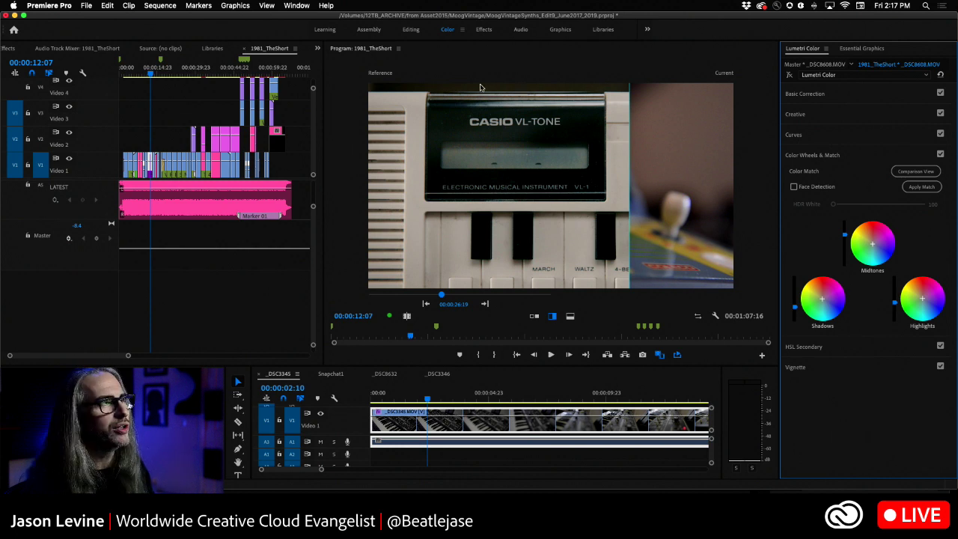
pyautogui.click(788, 76)
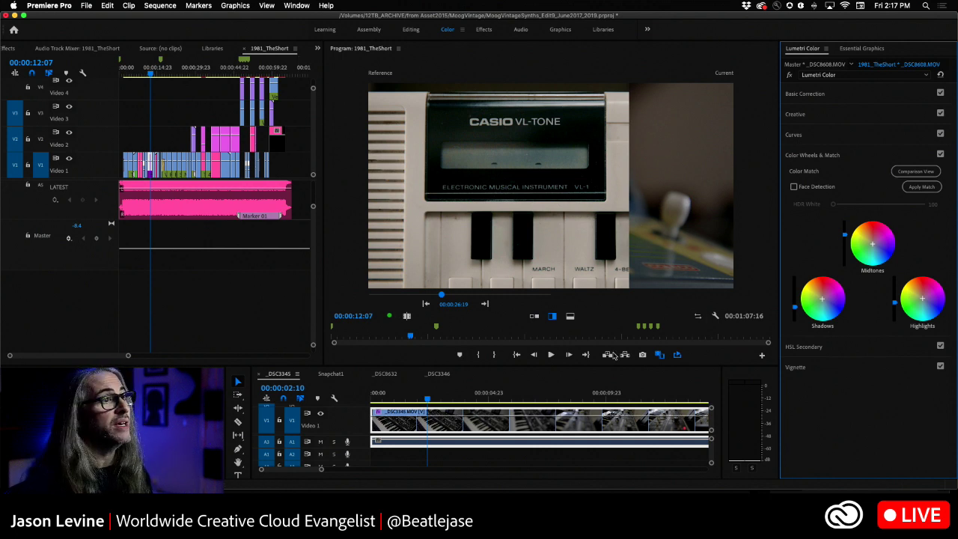
# - In Side by Side, match the MIXER_RACK clip with Face Detection off and toggle the bypass to compare
pyautogui.click(533, 316)
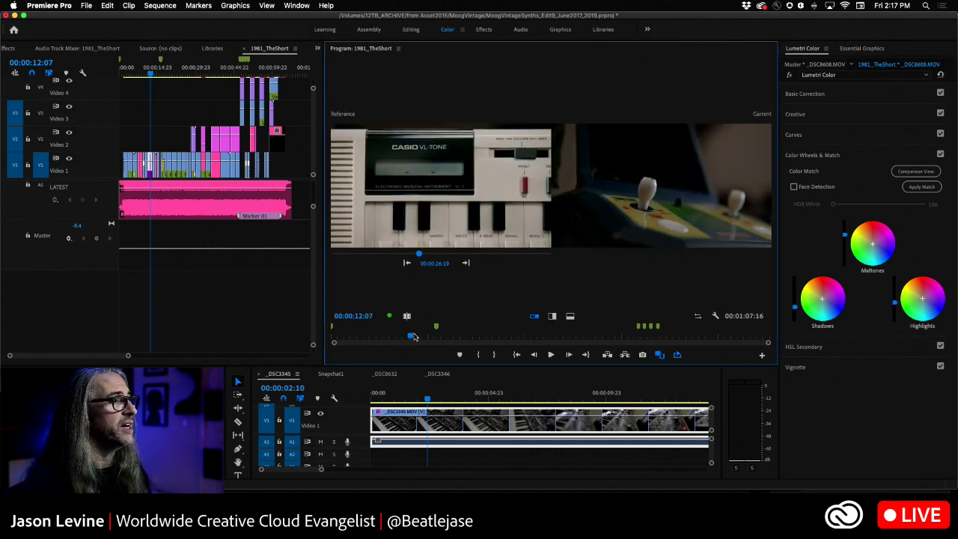
pyautogui.moveTo(413, 337); pyautogui.dragTo(388, 335)
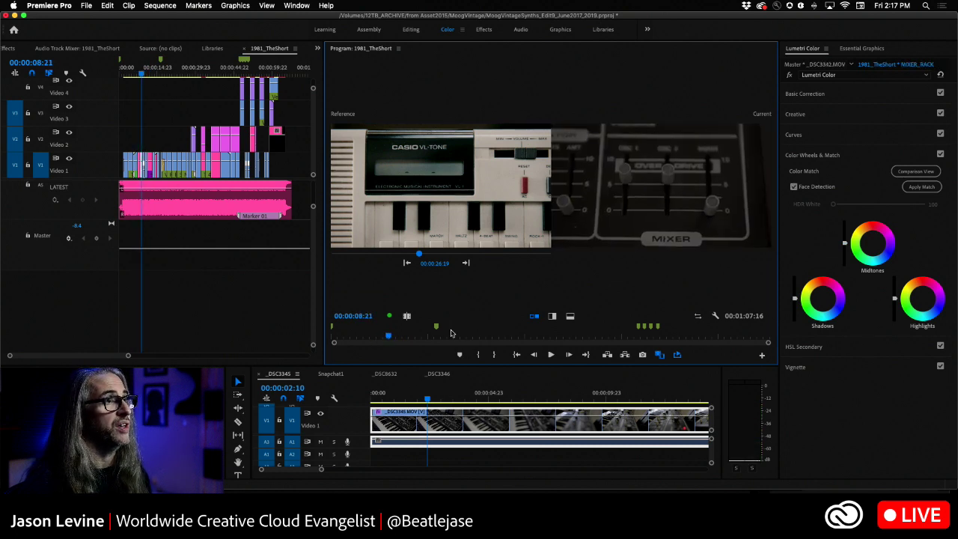
pyautogui.click(793, 186)
pyautogui.click(927, 188)
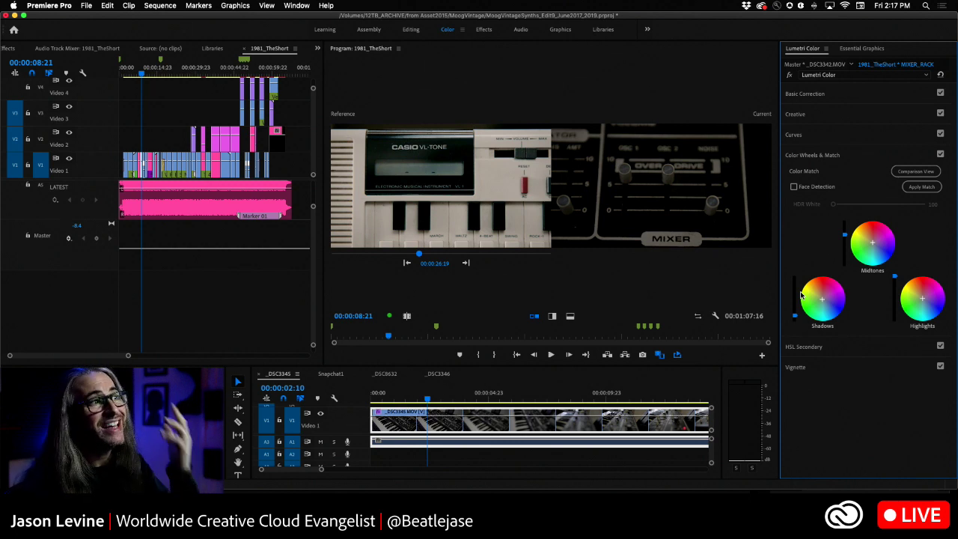
pyautogui.click(790, 75)
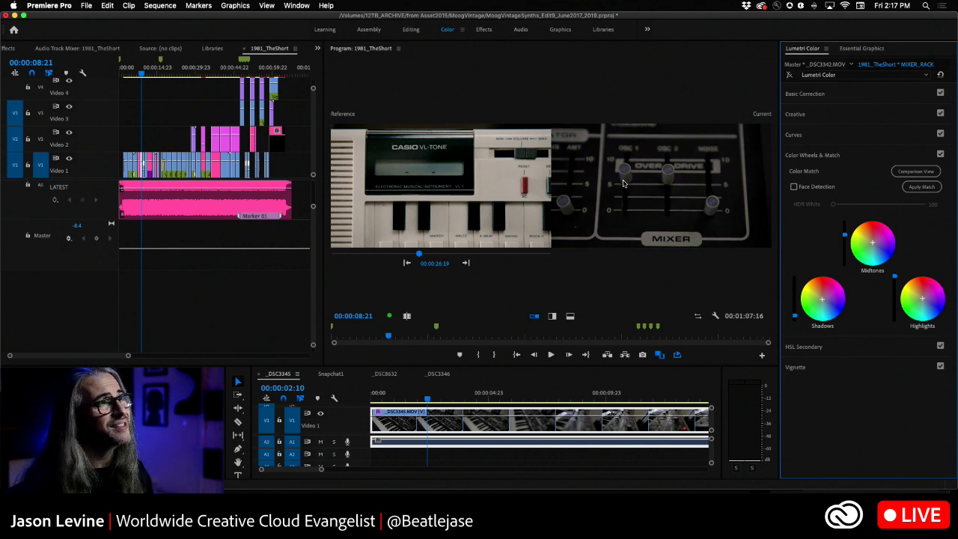
pyautogui.click(789, 75)
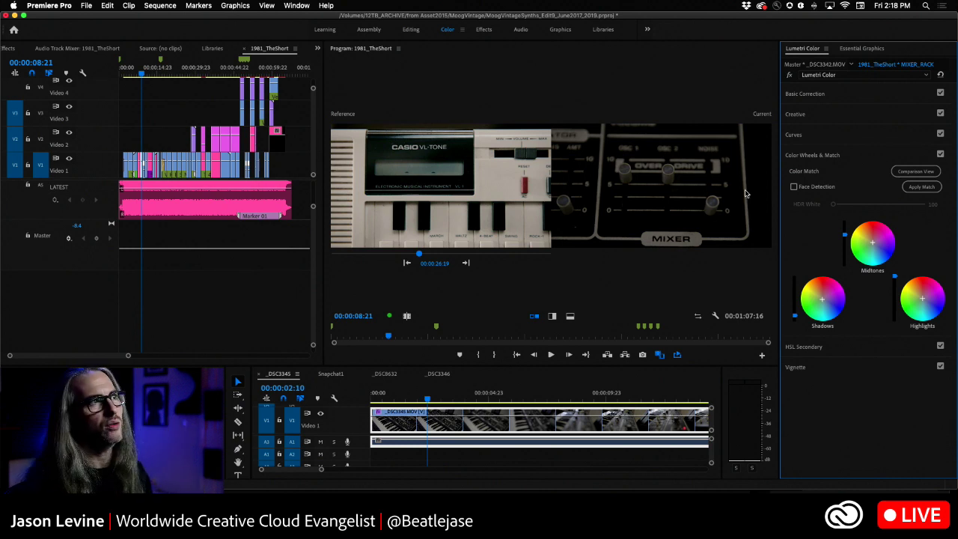
# - Expand Basic Correction and raise the synth mixer-panel clip's Highlights to 41.6
pyautogui.click(841, 95)
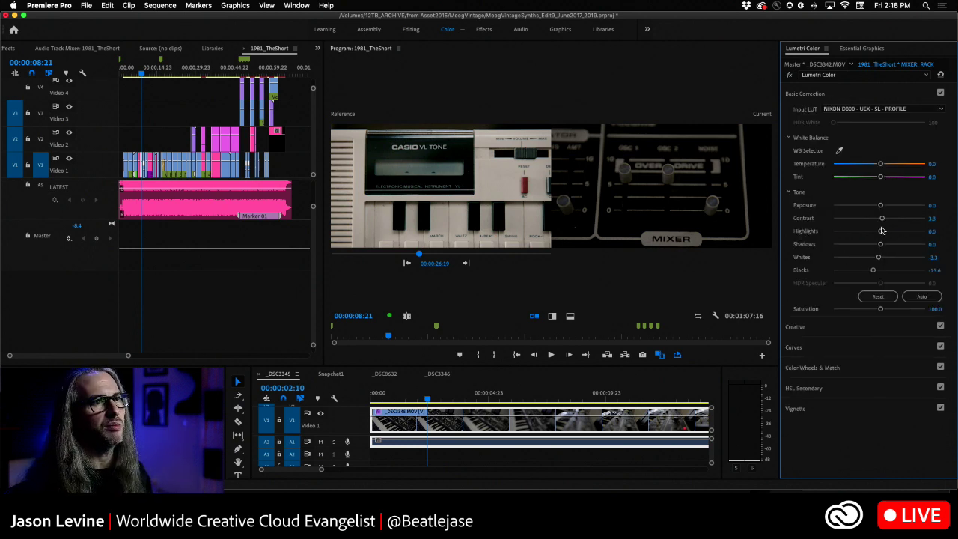
pyautogui.moveTo(880, 233); pyautogui.dragTo(897, 234)
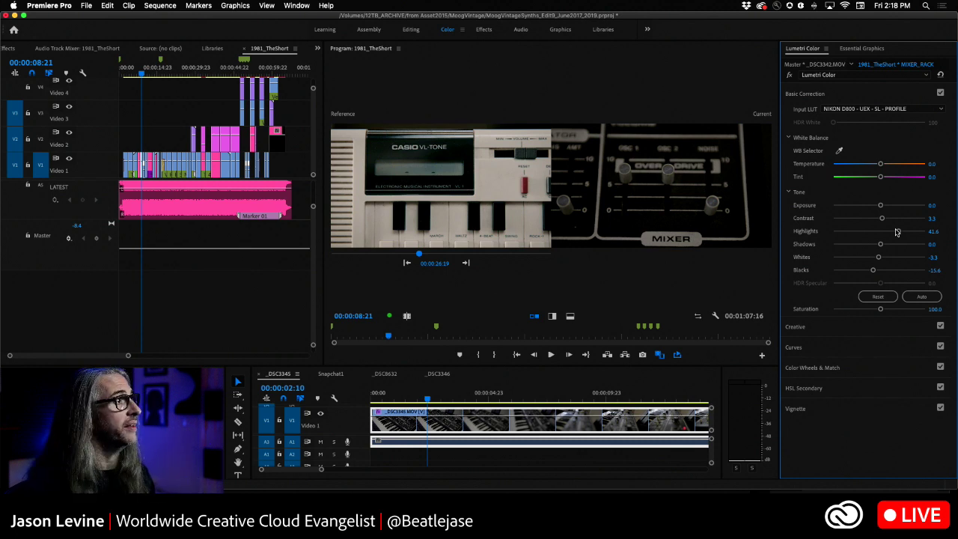
pyautogui.click(826, 48)
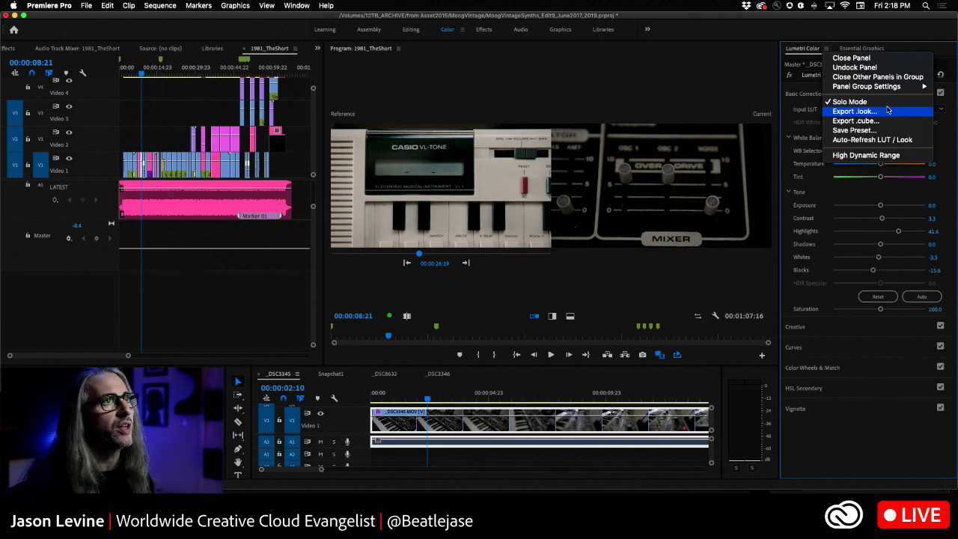
# - Dismiss the panel menu and expand Color Wheels & Match and Curves to reveal the RGB Curves
pyautogui.click(828, 48)
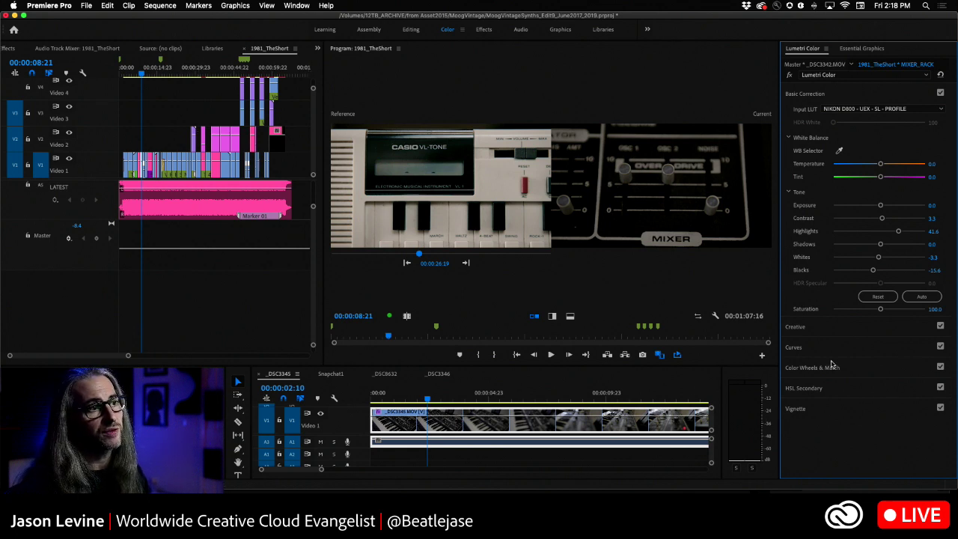
pyautogui.click(865, 368)
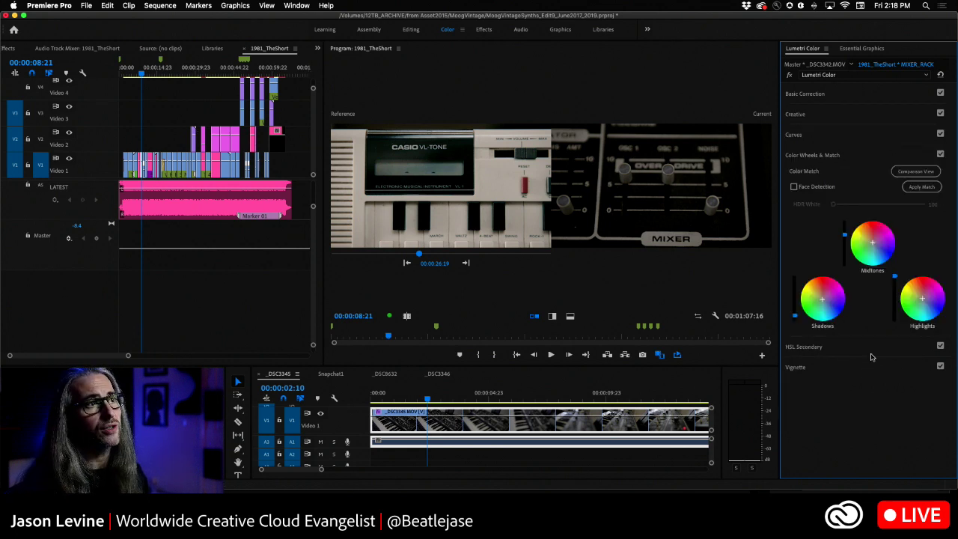
pyautogui.click(851, 138)
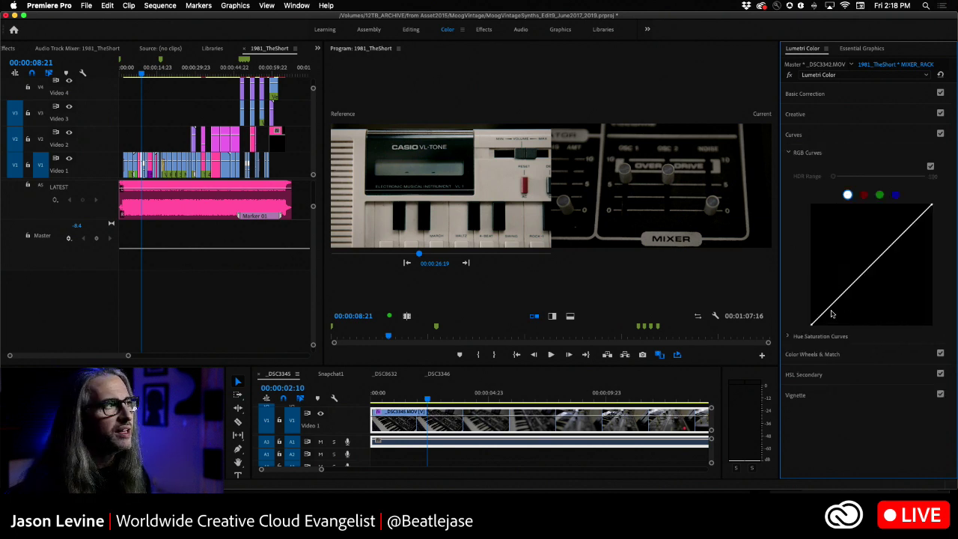
# - Turn off Comparison View and scrub to the Casio VL-Tone clip _DSC3908 at 00:00:27:12
pyautogui.click(533, 317)
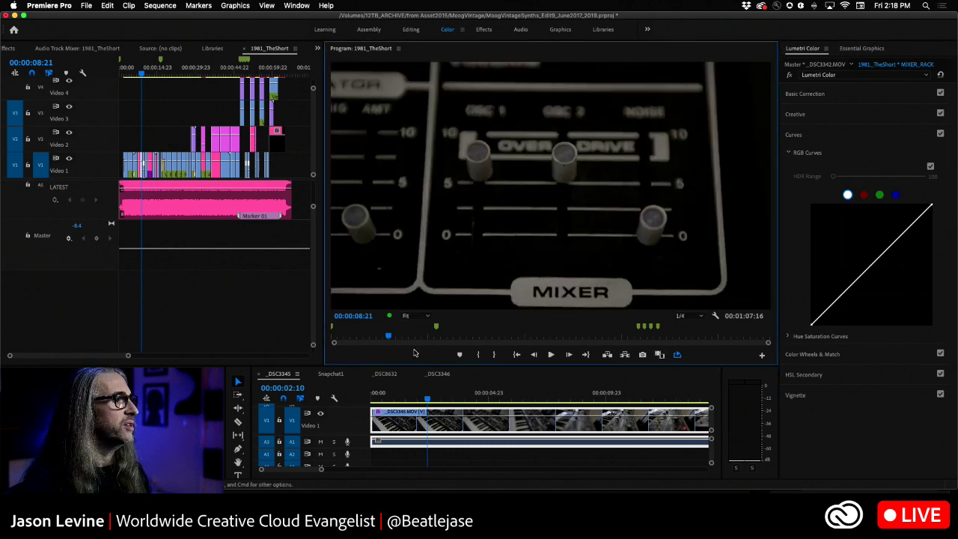
pyautogui.click(132, 74)
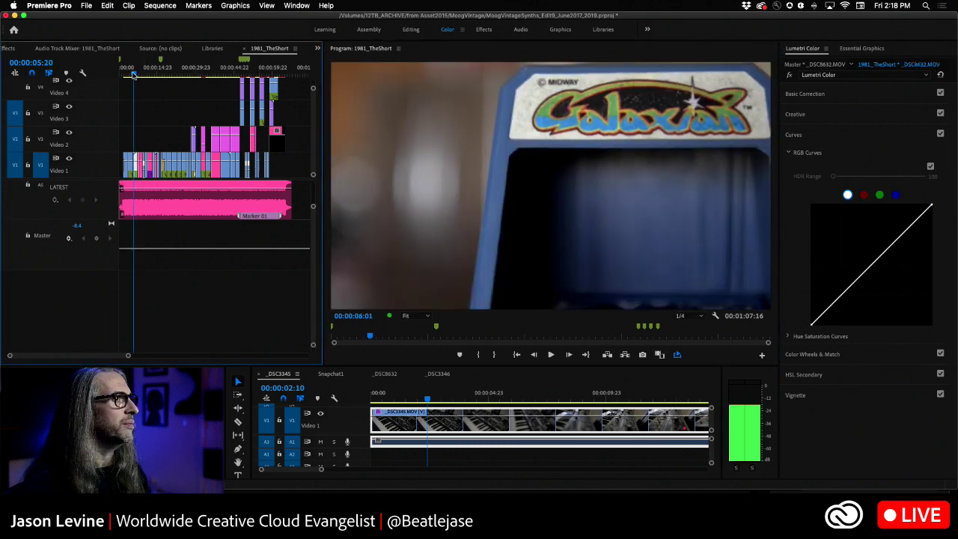
pyautogui.moveTo(133, 75); pyautogui.dragTo(190, 81)
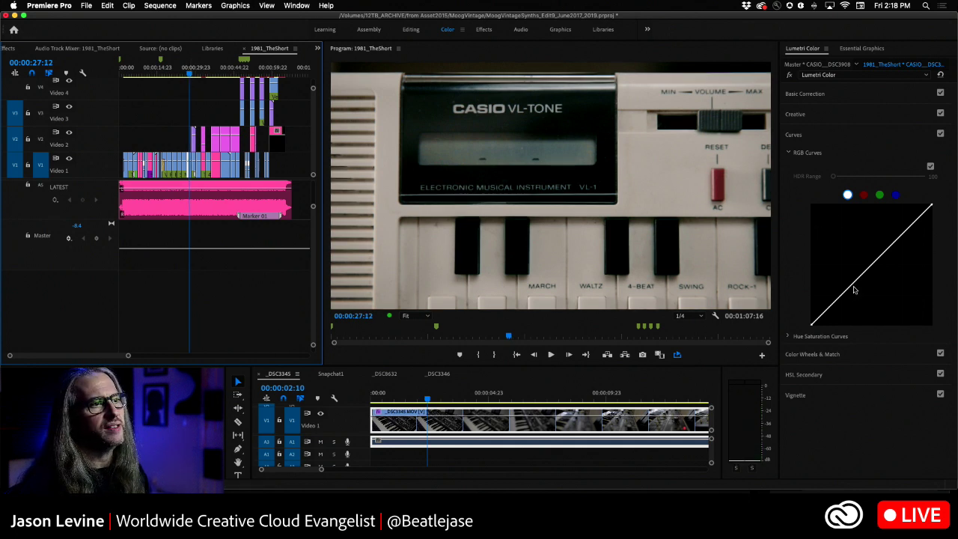
# - Expand Hue Saturation Curves and scroll to review Hue vs Sat, Hue vs Hue and Hue vs Luma
pyautogui.click(787, 336)
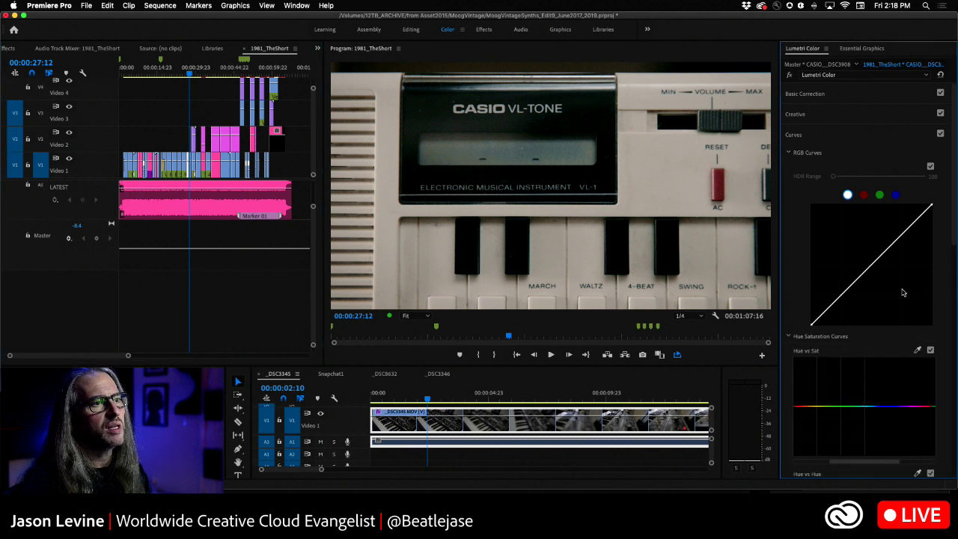
pyautogui.moveTo(954, 220); pyautogui.dragTo(955, 261)
pyautogui.scroll(-5, 926, 201)
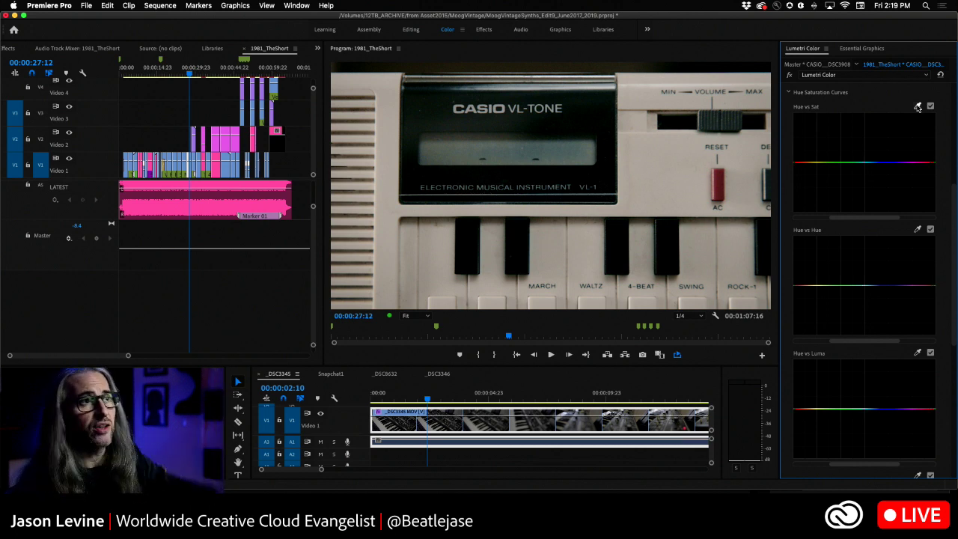
pyautogui.moveTo(954, 202); pyautogui.dragTo(950, 103)
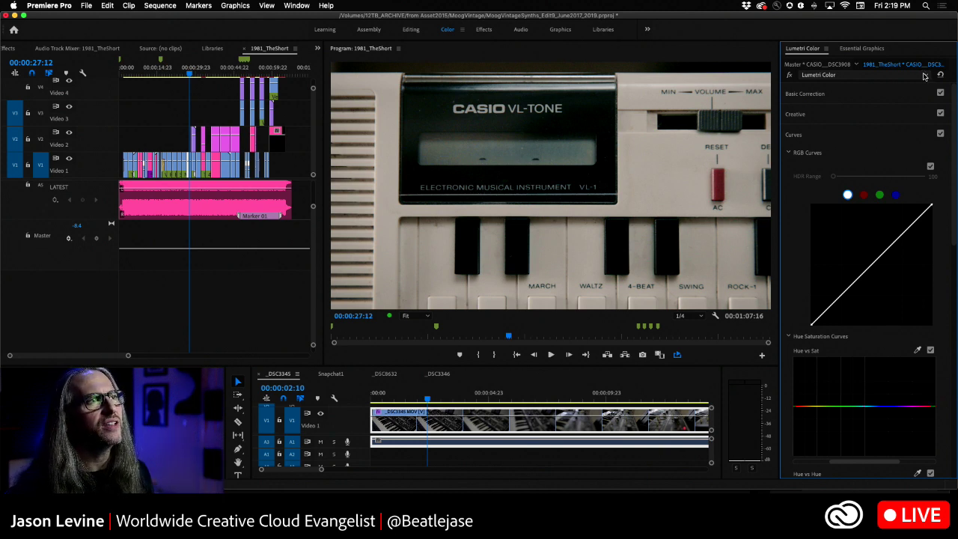
# - Add a new Lumetri Color instance from the effect dropdown and rename it 'HueVSat'
pyautogui.click(924, 76)
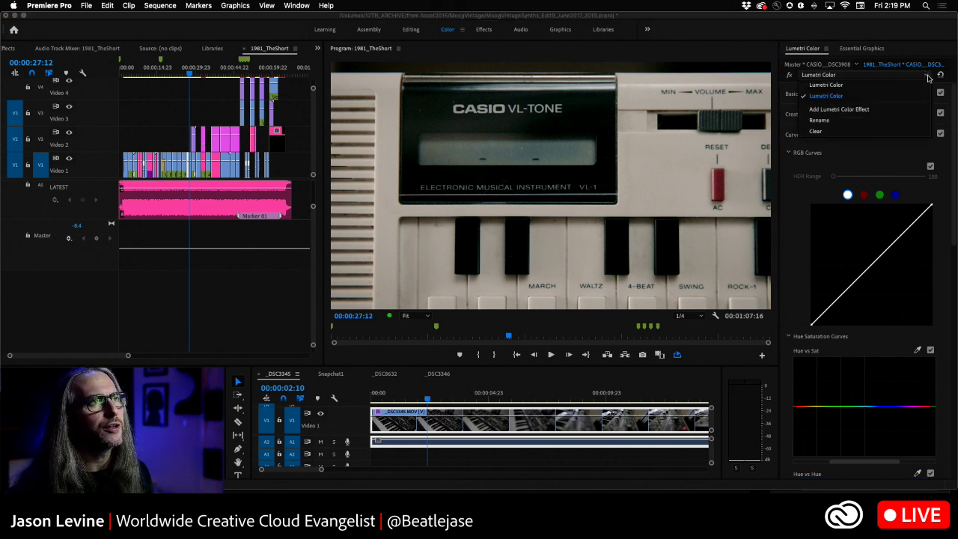
pyautogui.click(864, 110)
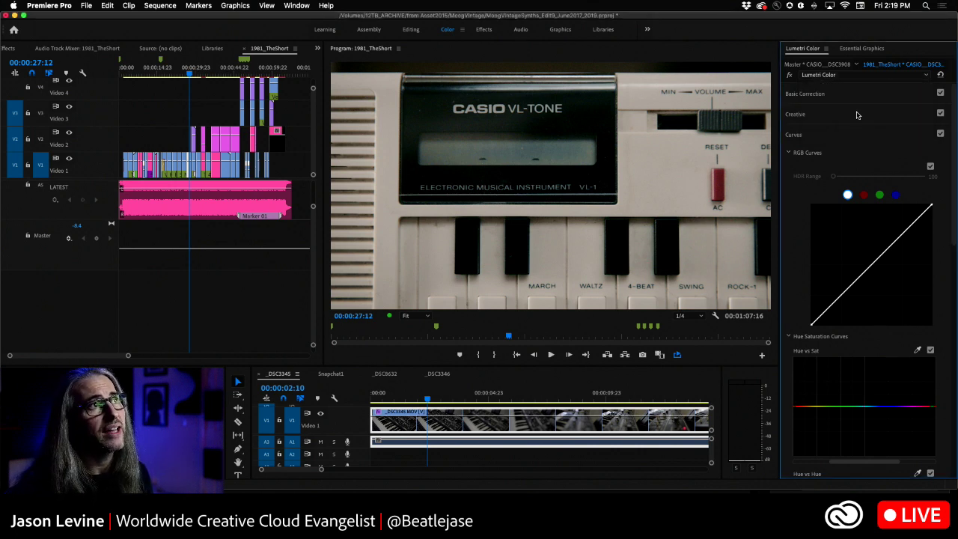
pyautogui.click(922, 75)
pyautogui.click(877, 131)
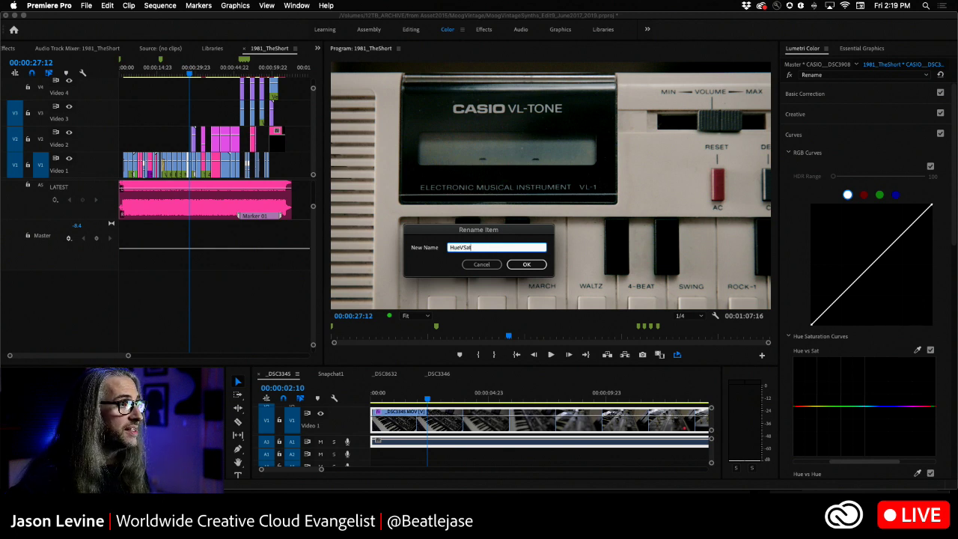
pyautogui.click(528, 264)
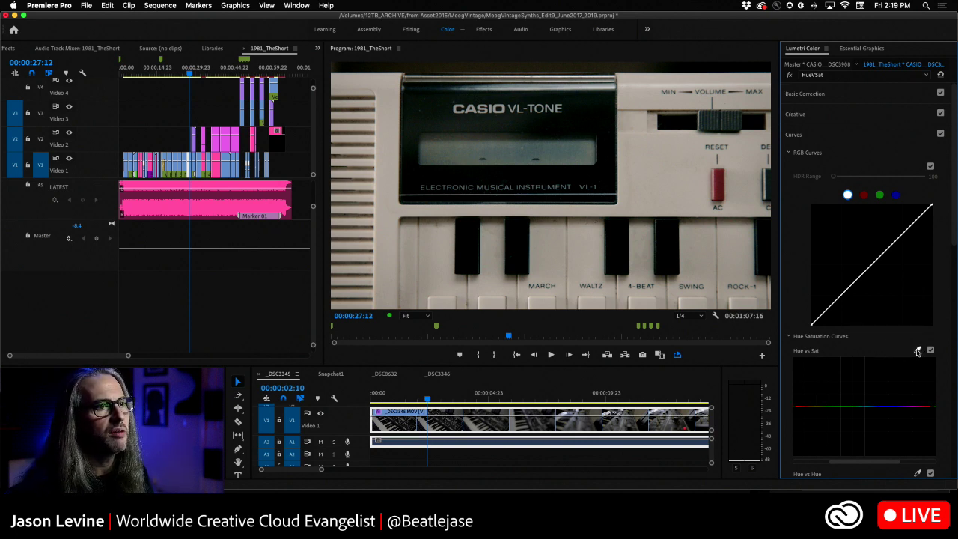
# - Sample the red Reset button with the Hue vs Sat eyedropper and scroll the hue spectrum to the reds
pyautogui.click(721, 177)
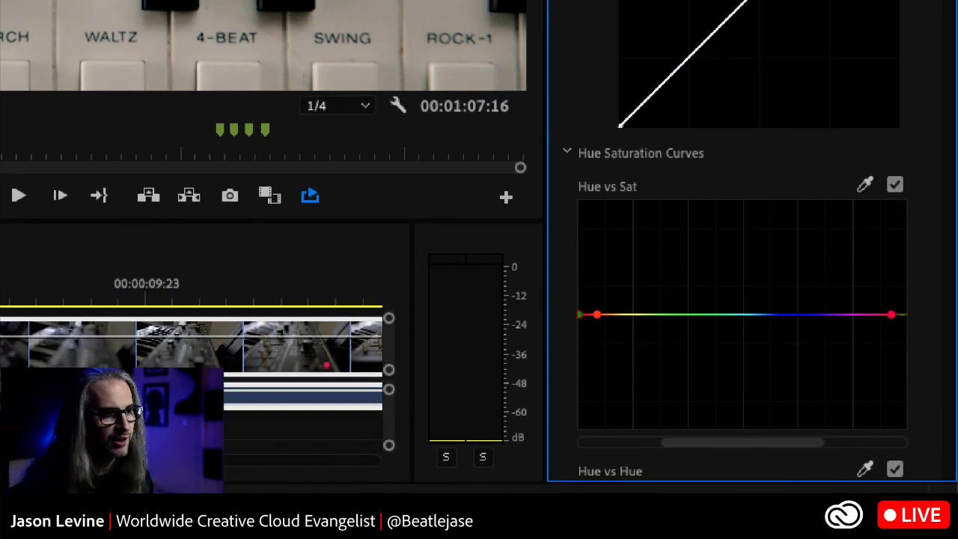
pyautogui.moveTo(738, 442); pyautogui.dragTo(586, 445)
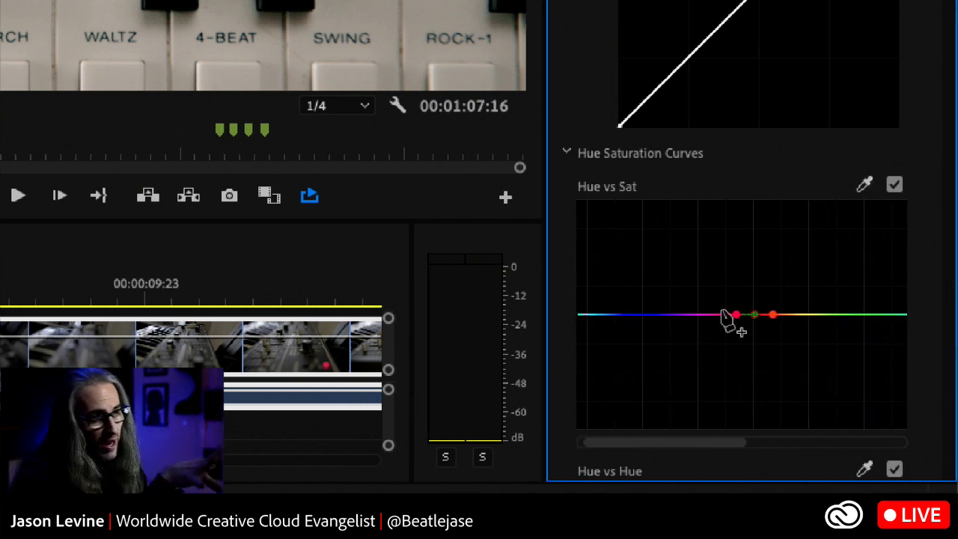
pyautogui.moveTo(690, 445)
pyautogui.mouseDown()
pyautogui.moveTo(702, 447)
pyautogui.moveTo(686, 455)
pyautogui.mouseUp()
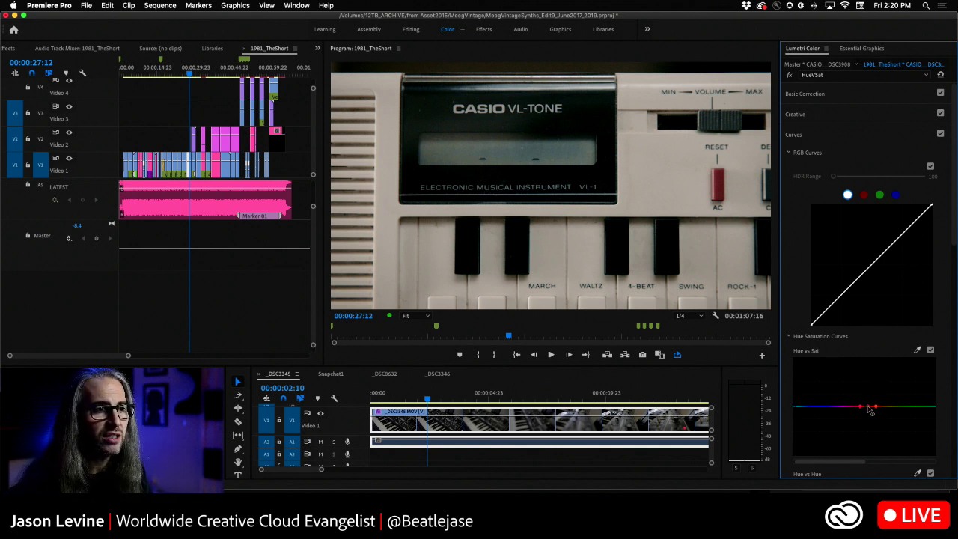
# - Drag the Hue vs Sat points into a narrow saturation peak centred on the red hues, then fine-tune it
pyautogui.click(869, 410)
pyautogui.moveTo(869, 409); pyautogui.dragTo(870, 366)
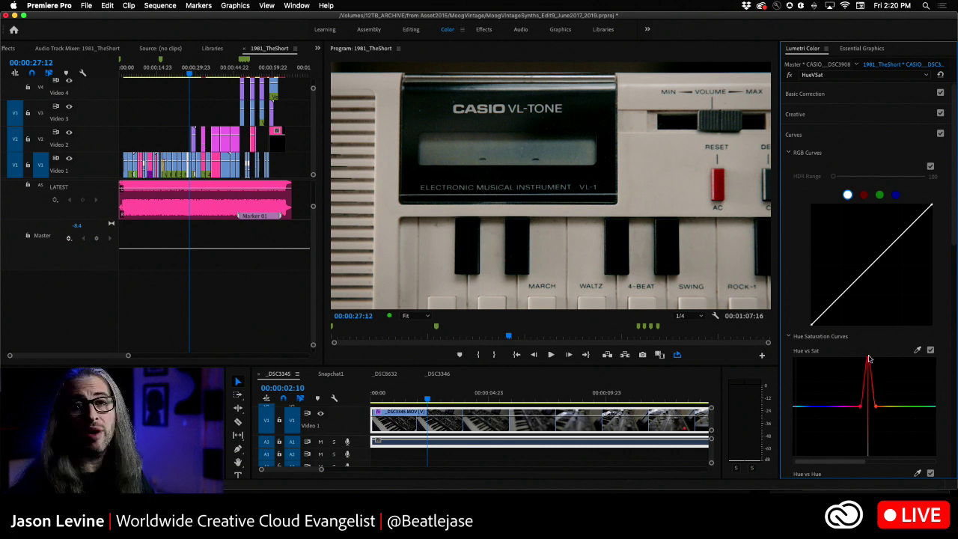
pyautogui.moveTo(868, 359); pyautogui.dragTo(868, 477)
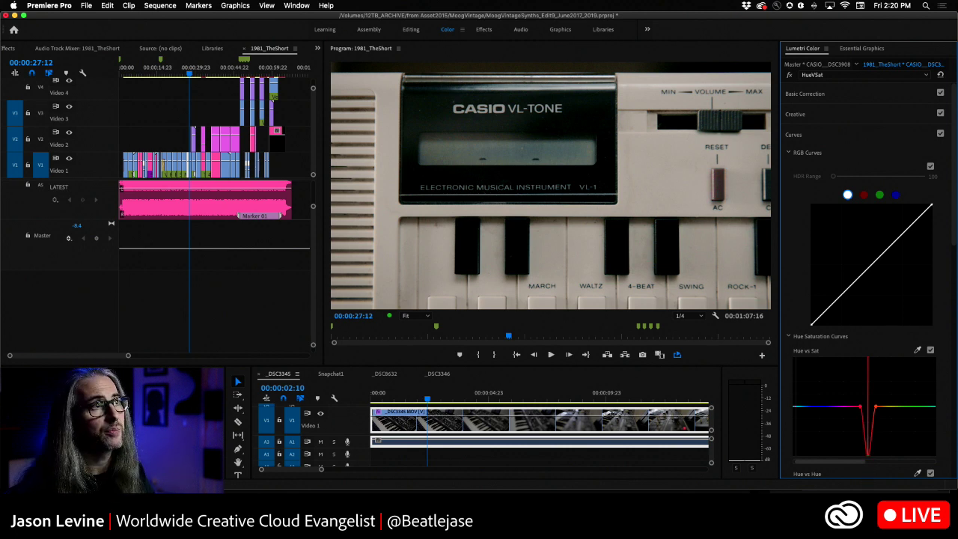
pyautogui.moveTo(868, 442); pyautogui.dragTo(872, 376)
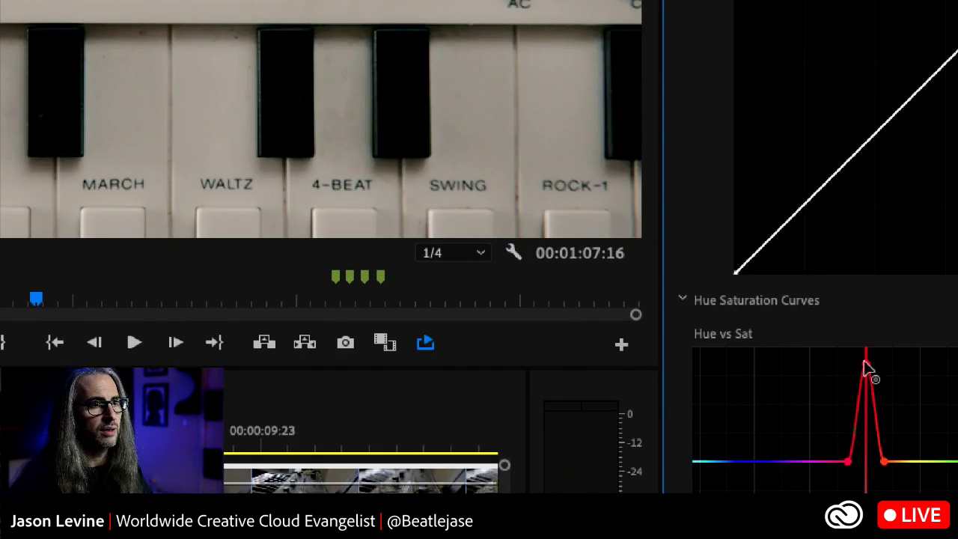
pyautogui.moveTo(870, 365); pyautogui.dragTo(885, 410)
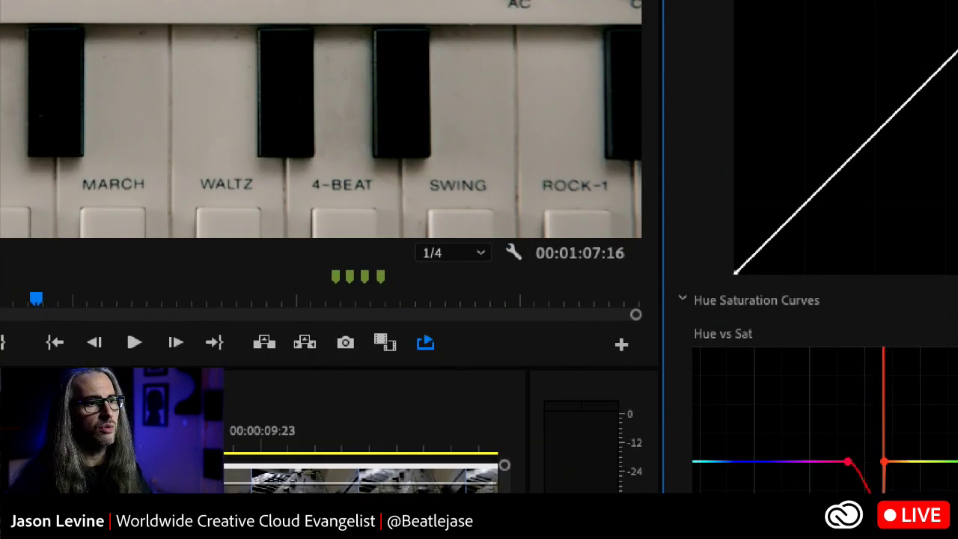
pyautogui.moveTo(849, 461); pyautogui.dragTo(850, 482)
pyautogui.moveTo(849, 422); pyautogui.dragTo(867, 328)
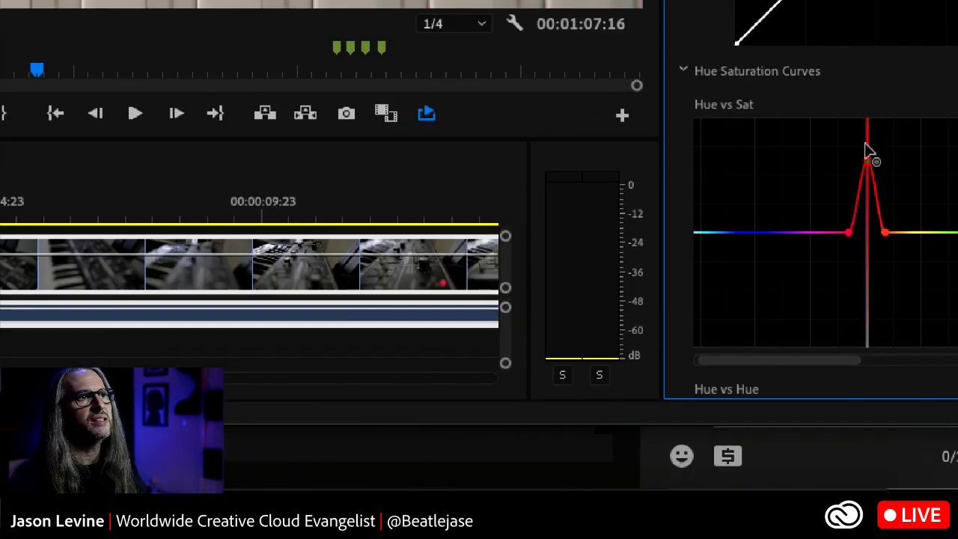
pyautogui.moveTo(866, 150)
pyautogui.mouseDown()
pyautogui.moveTo(865, 331)
pyautogui.moveTo(865, 147)
pyautogui.mouseUp()
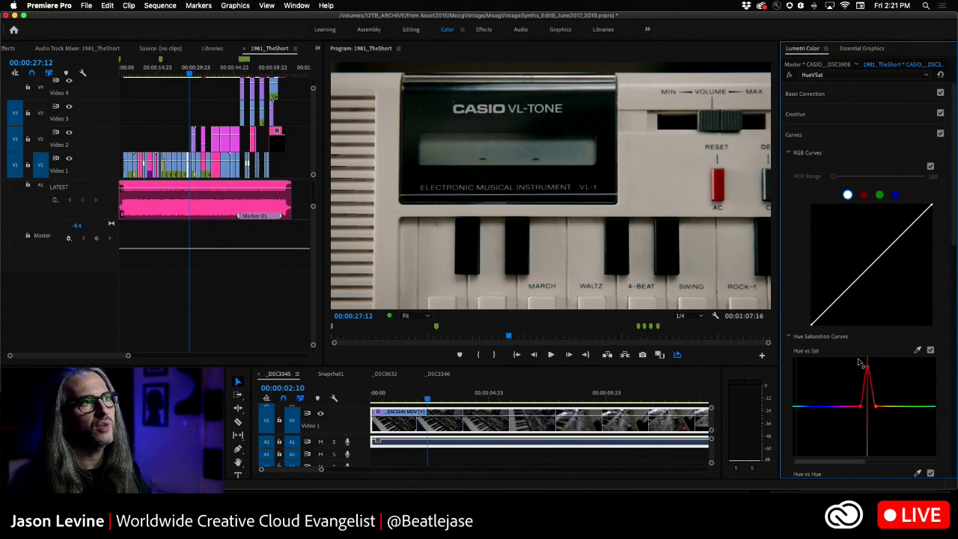
pyautogui.moveTo(859, 362); pyautogui.dragTo(867, 364)
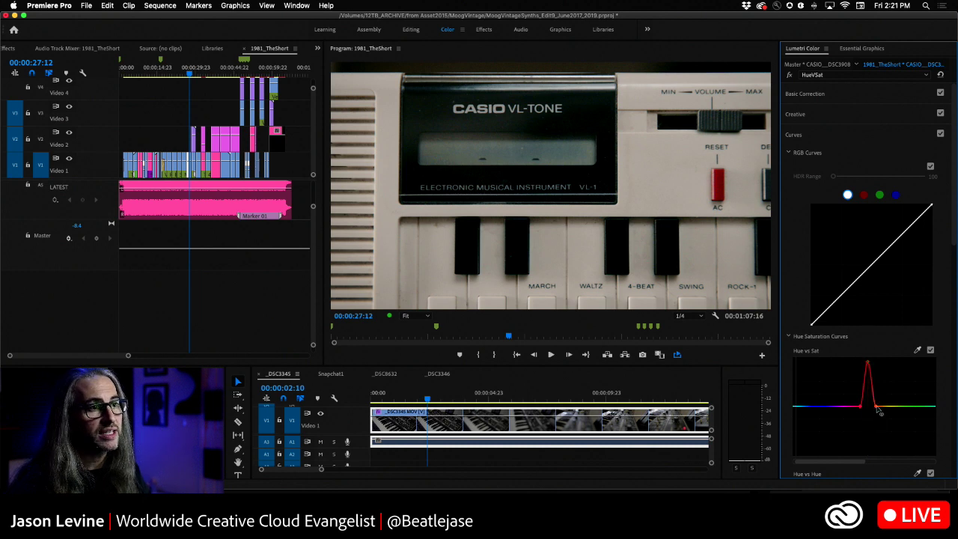
pyautogui.moveTo(877, 408); pyautogui.dragTo(859, 409)
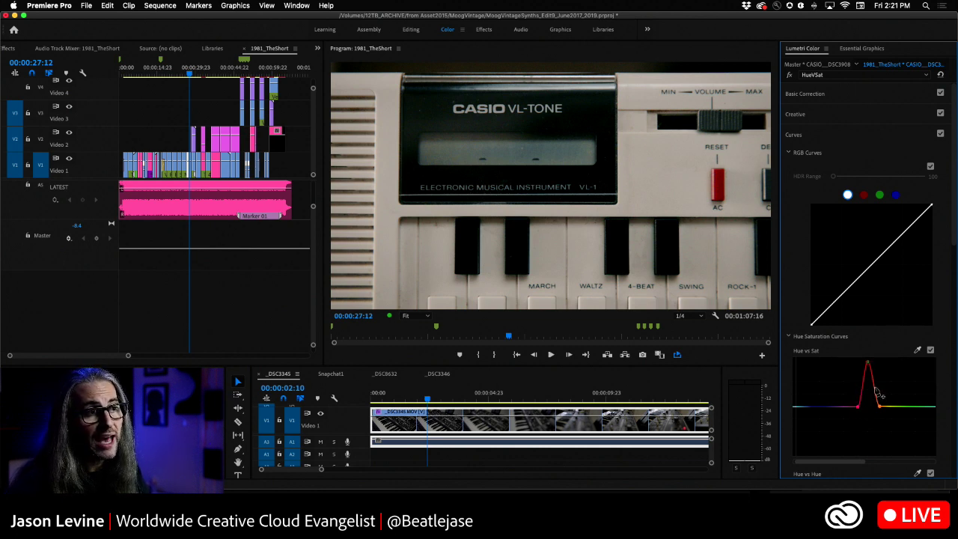
pyautogui.click(875, 388)
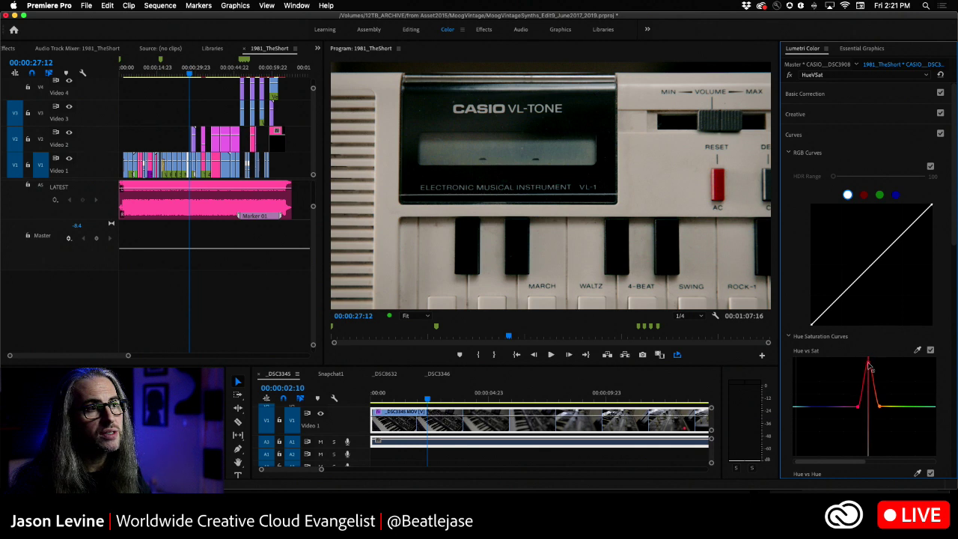
pyautogui.moveTo(870, 374); pyautogui.dragTo(866, 382)
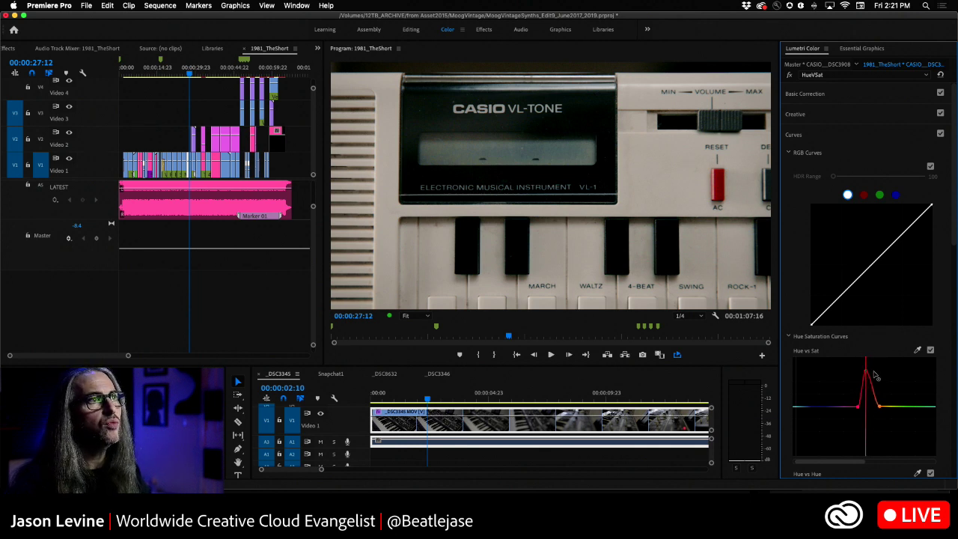
pyautogui.click(925, 75)
pyautogui.click(925, 75)
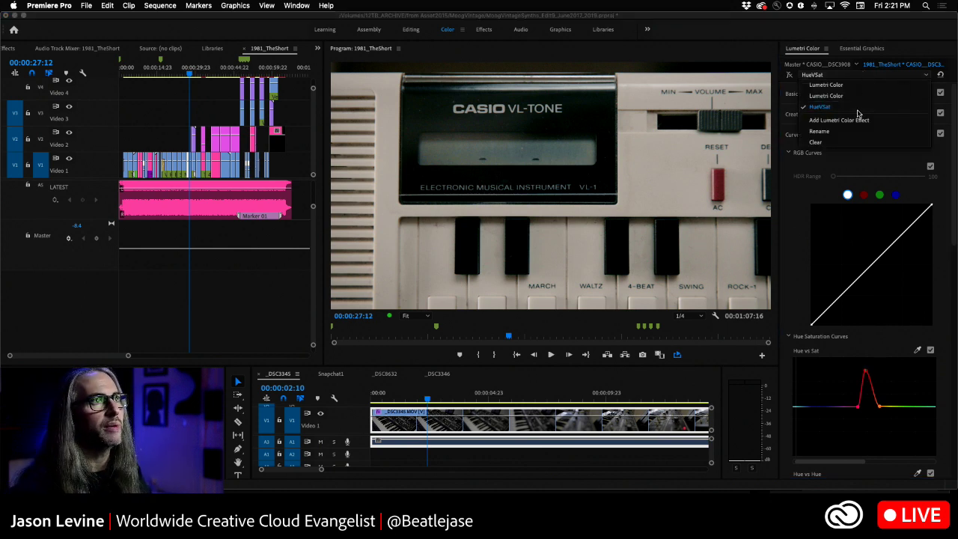
pyautogui.click(852, 96)
pyautogui.press('super+s')
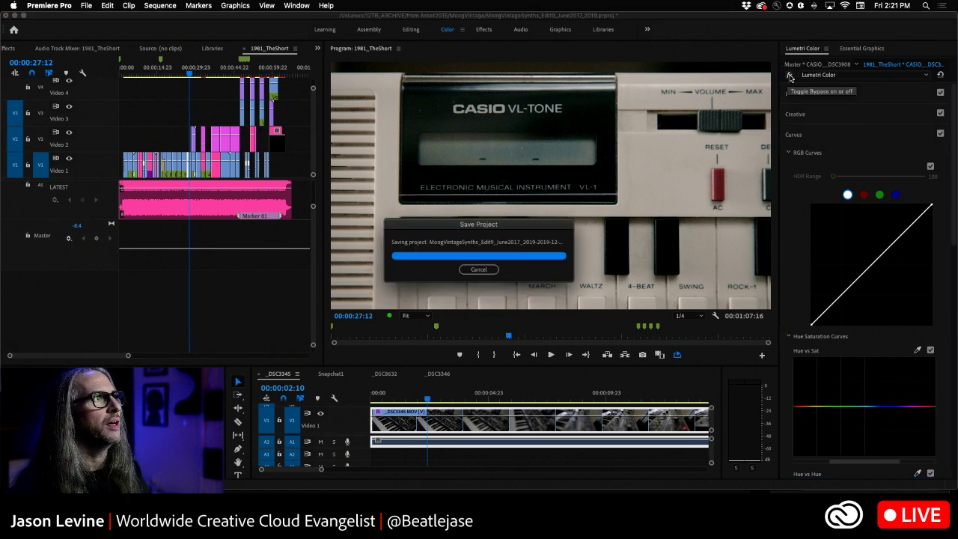
pyautogui.click(789, 76)
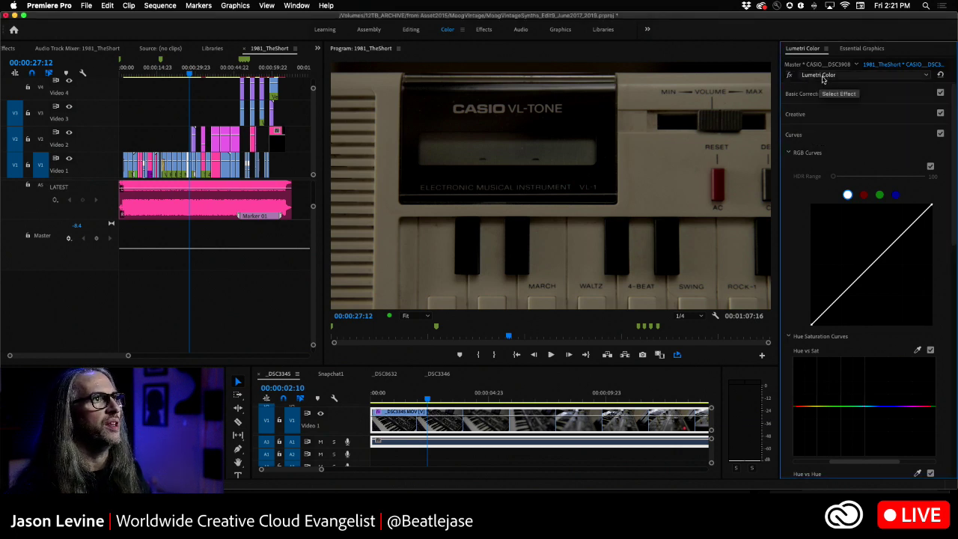
pyautogui.click(818, 75)
pyautogui.click(821, 96)
pyautogui.click(788, 75)
pyautogui.click(835, 76)
pyautogui.click(837, 109)
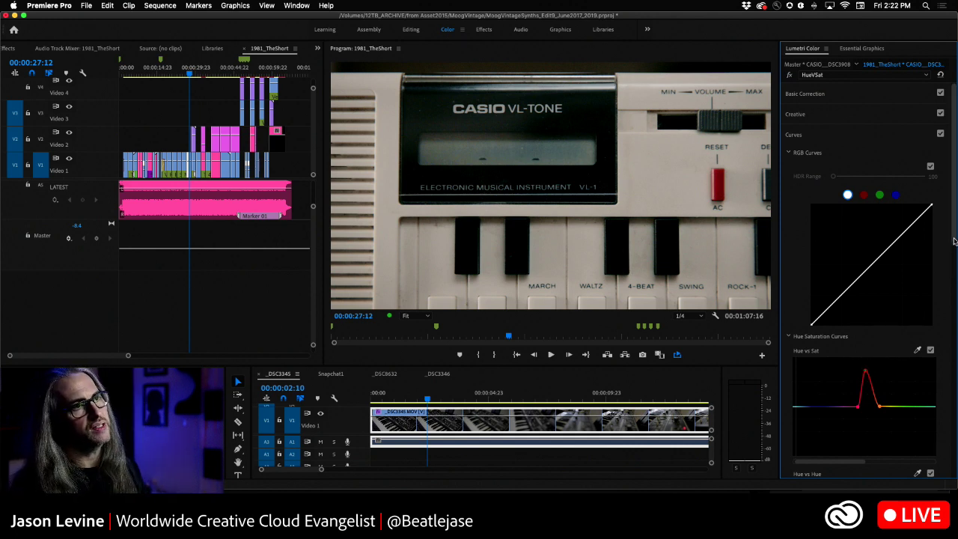
# - Shift the reds toward green on the Hue vs Hue curve, then disable Hue vs Hue so they stay red
pyautogui.moveTo(954, 248); pyautogui.dragTo(953, 329)
pyautogui.scroll(-3, 946, 327)
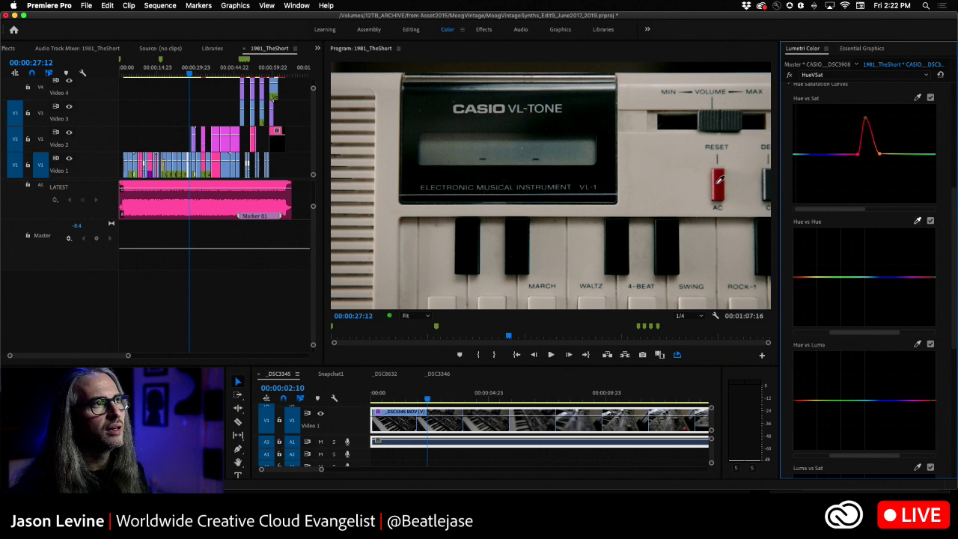
pyautogui.click(861, 277)
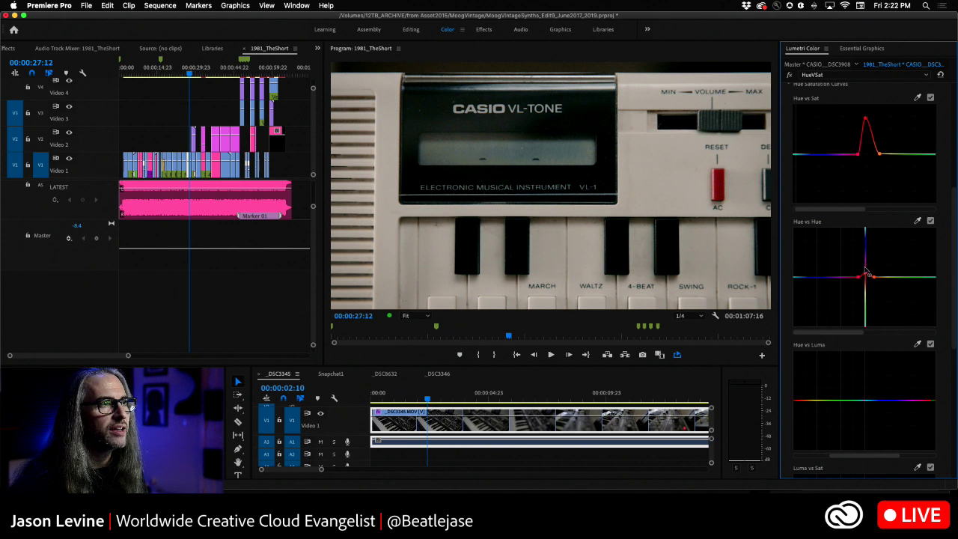
pyautogui.moveTo(865, 270); pyautogui.dragTo(865, 318)
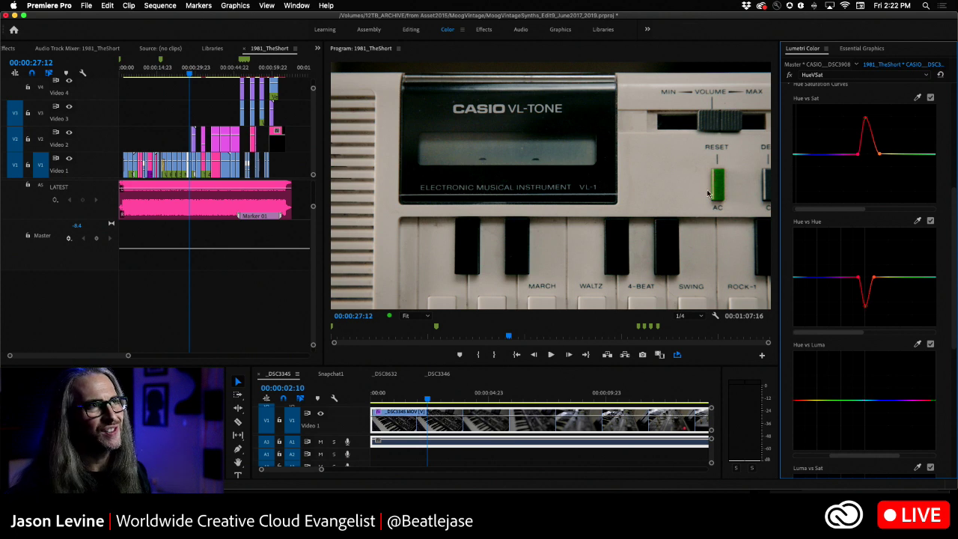
pyautogui.click(930, 222)
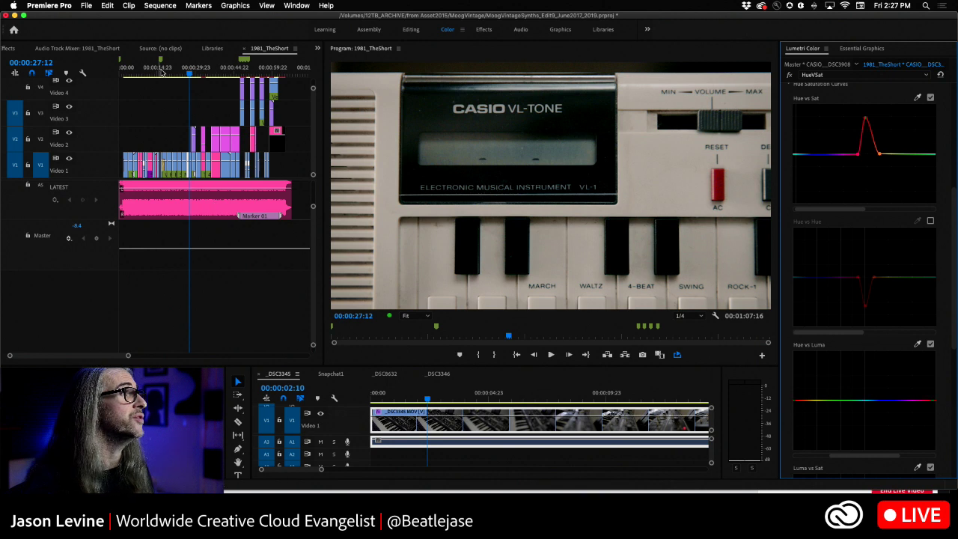
# - Zoom the timeline in around the playhead and copy the CASIO clip
pyautogui.click(191, 74)
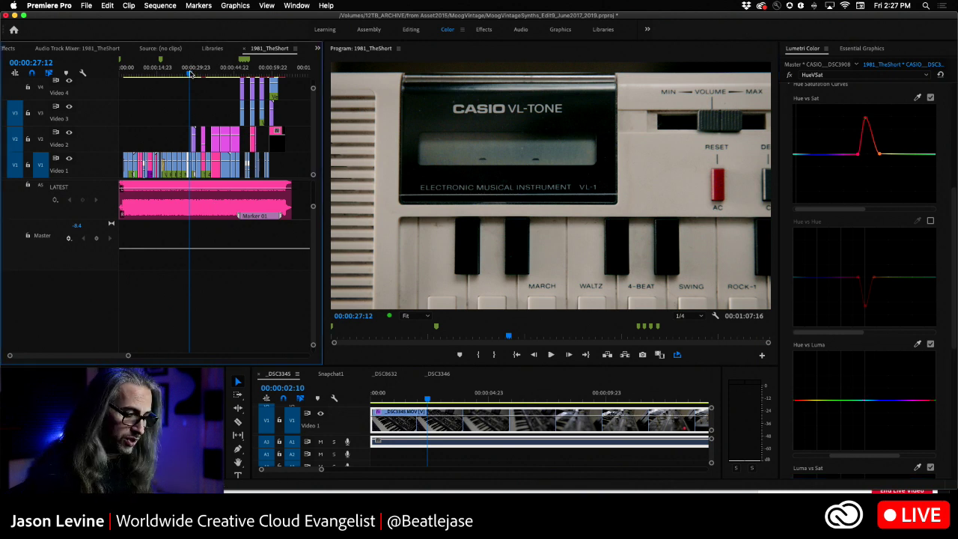
pyautogui.press('=')
pyautogui.press('=')
pyautogui.press('=')
pyautogui.press('=')
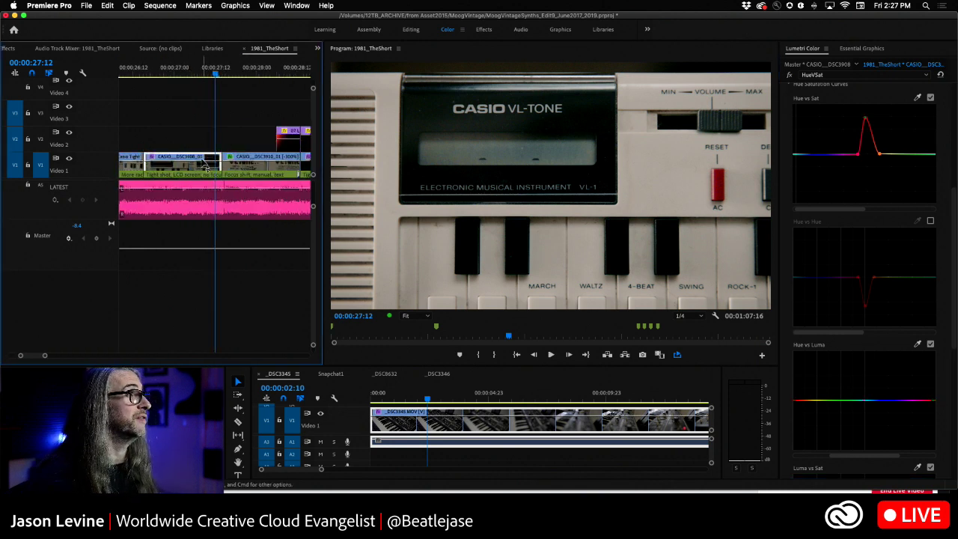
pyautogui.rightClick(202, 167)
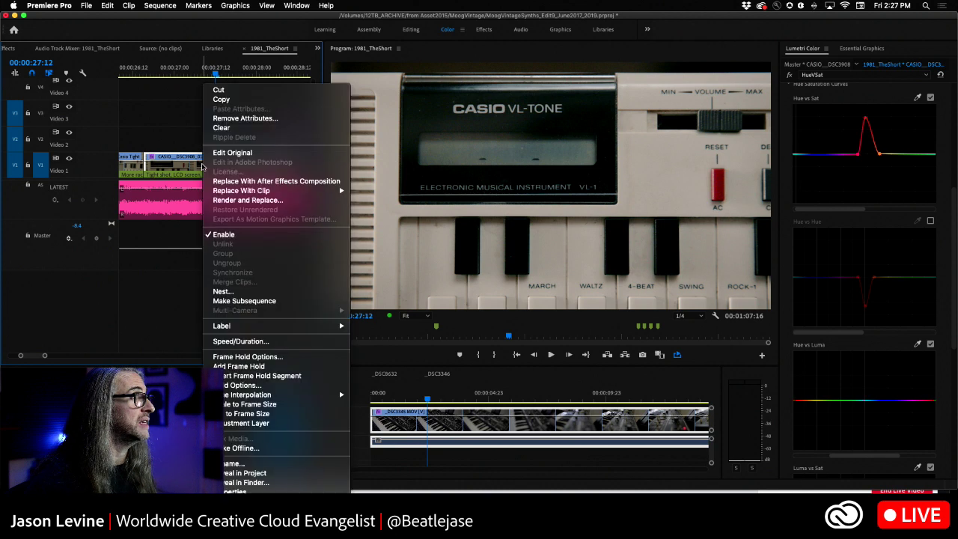
pyautogui.click(241, 100)
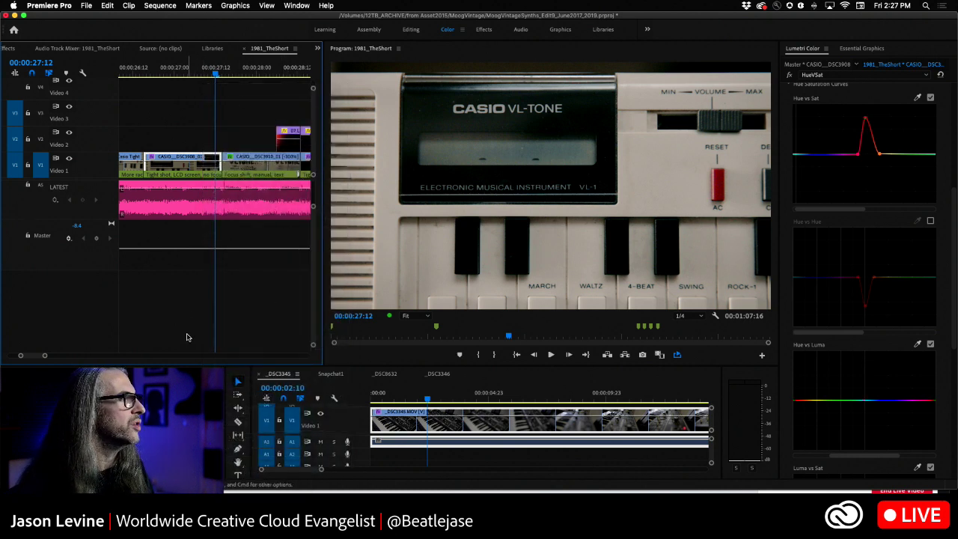
# - Add the following CASIO clip to the selection and open the V1 clips' context menu
pyautogui.hscroll(3, 35, 357)
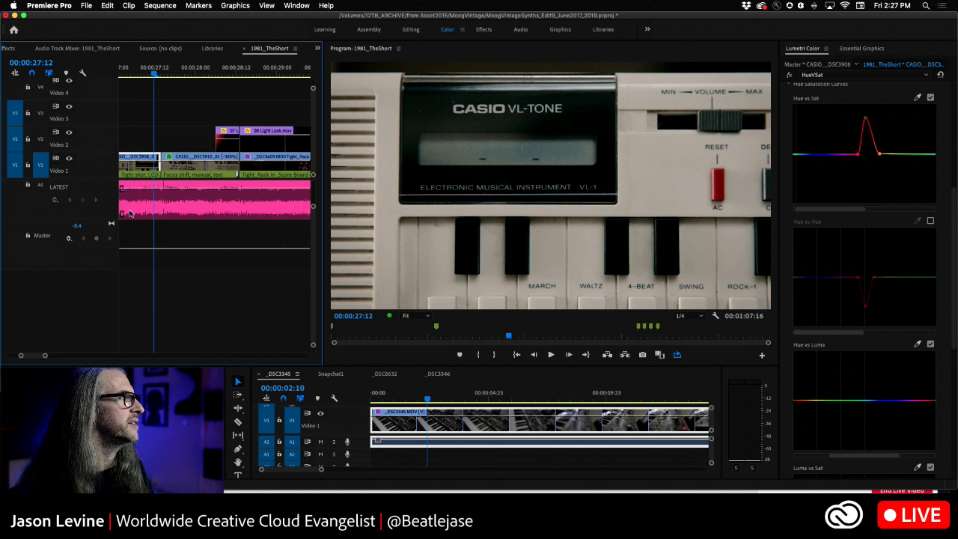
pyautogui.click(286, 163)
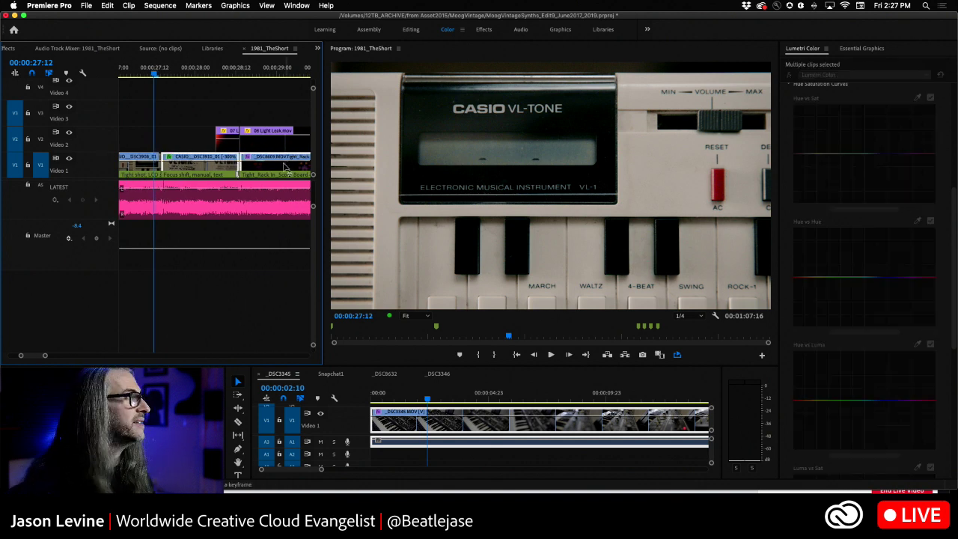
pyautogui.hscroll(3, 34, 356)
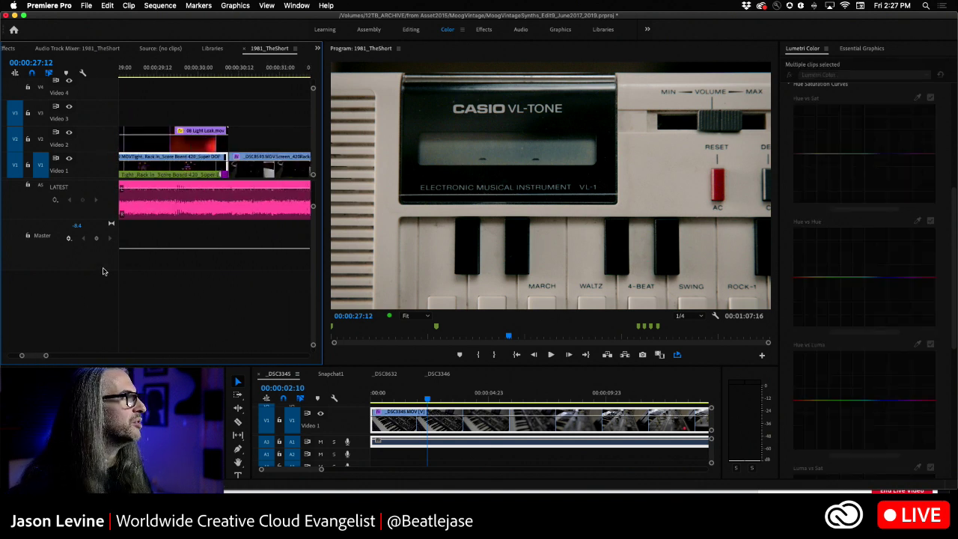
pyautogui.rightClick(171, 167)
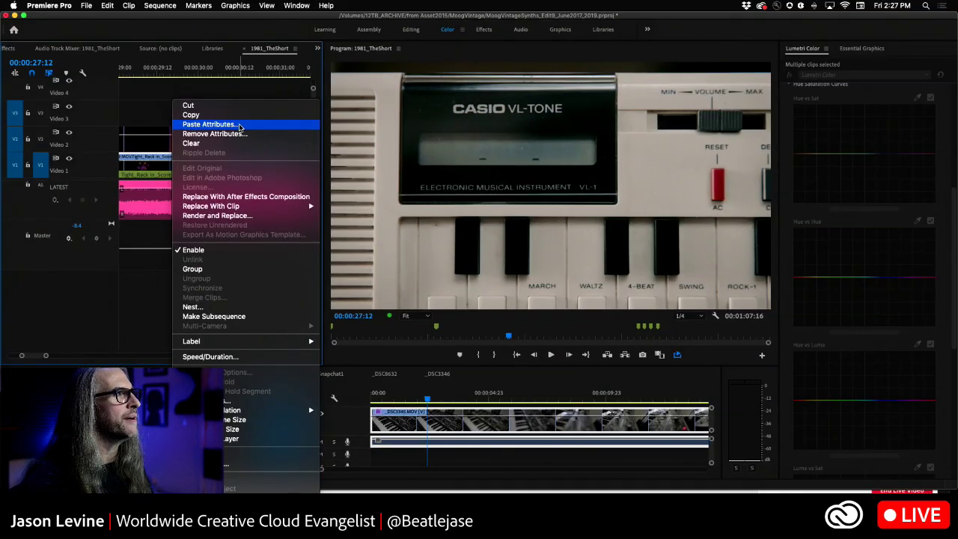
# - Paste Attributes onto the selected clips, keeping the three Lumetri Color effects checked
pyautogui.click(323, 127)
pyautogui.moveTo(456, 73); pyautogui.dragTo(527, 66)
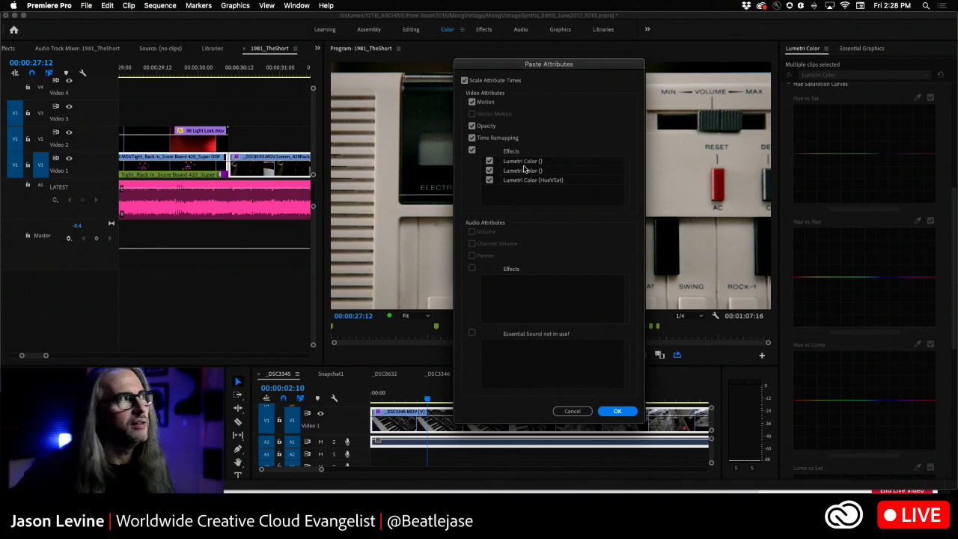
pyautogui.click(619, 412)
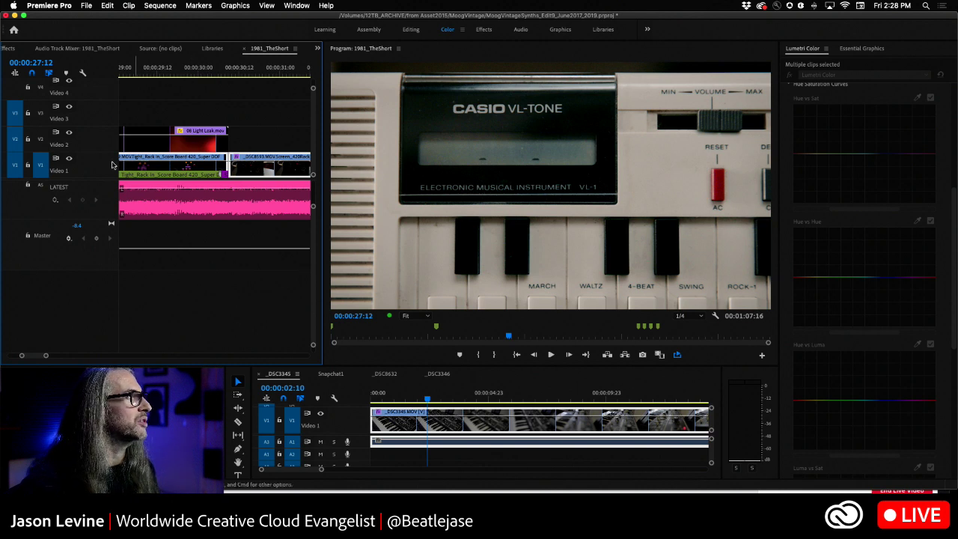
# - Scrub and play the sequence to review the graded clips, including the 0420 scoreboard shots
pyautogui.scroll(5, 33, 356)
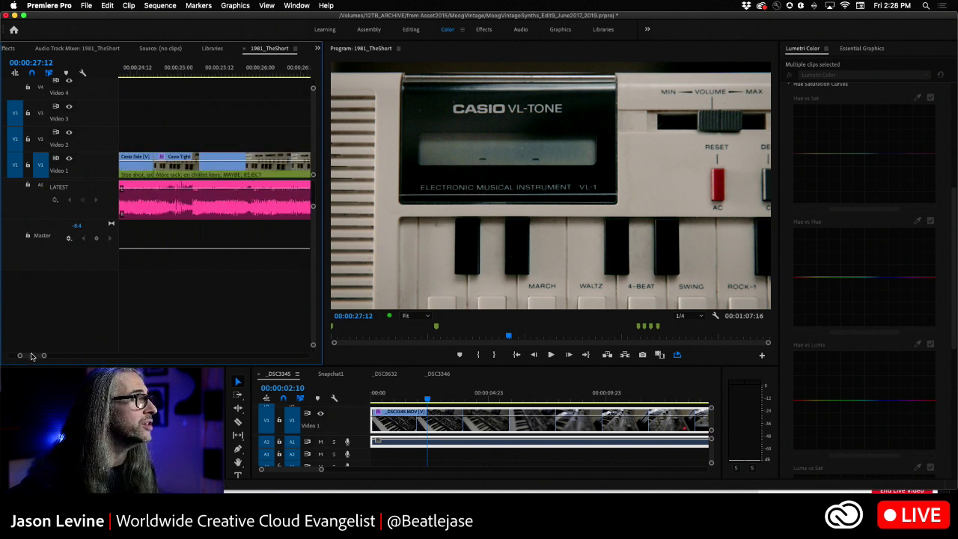
pyautogui.scroll(1, 32, 357)
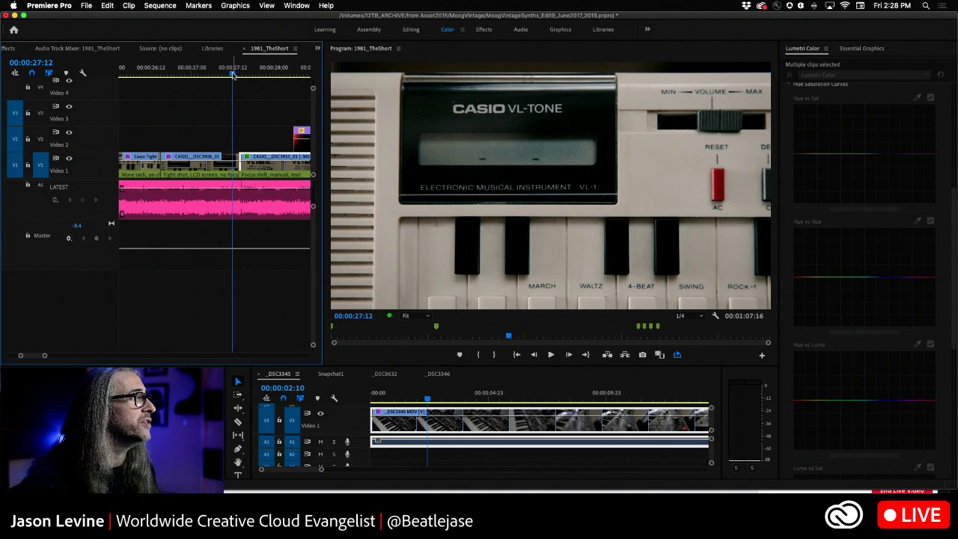
pyautogui.click(310, 72)
pyautogui.moveTo(312, 73); pyautogui.dragTo(179, 87)
pyautogui.press('space')
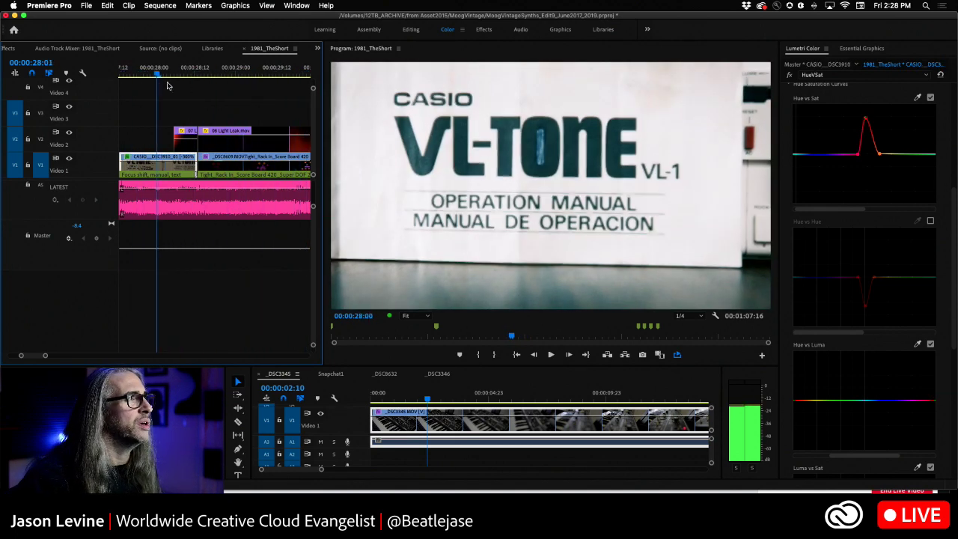
pyautogui.moveTo(246, 75); pyautogui.dragTo(268, 84)
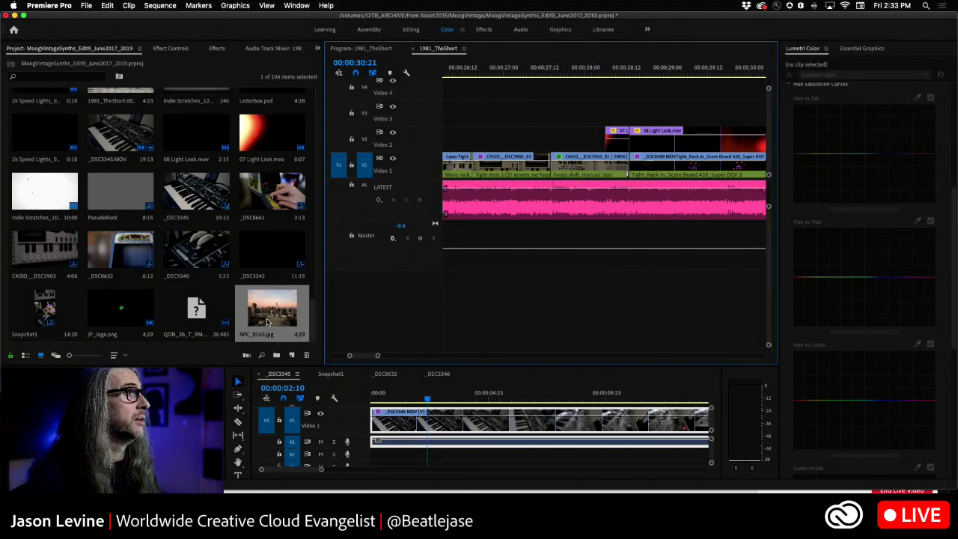
# - Load APC_0163.jpg into the Source monitor and zoom the timeline out to the whole 1981_TheShort edit
pyautogui.doubleClick(267, 322)
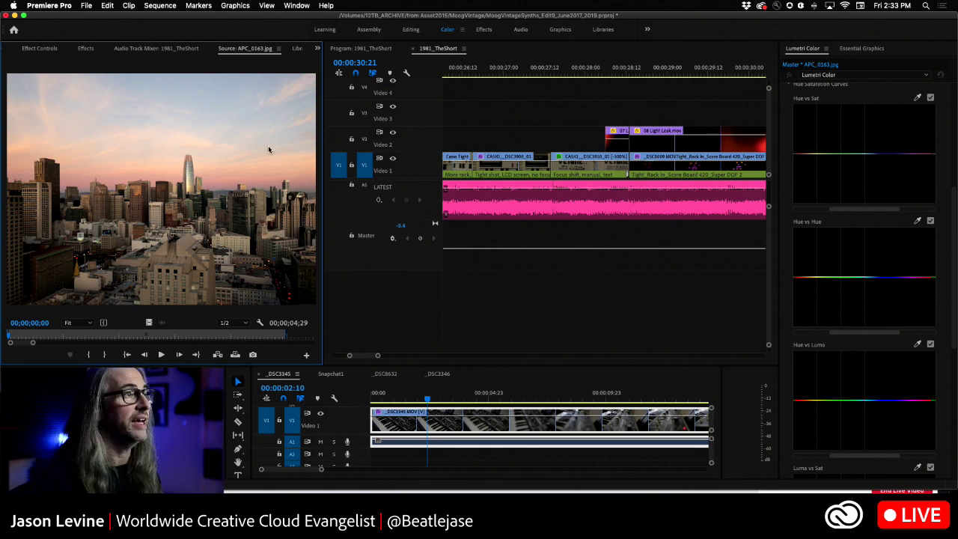
pyautogui.click(546, 149)
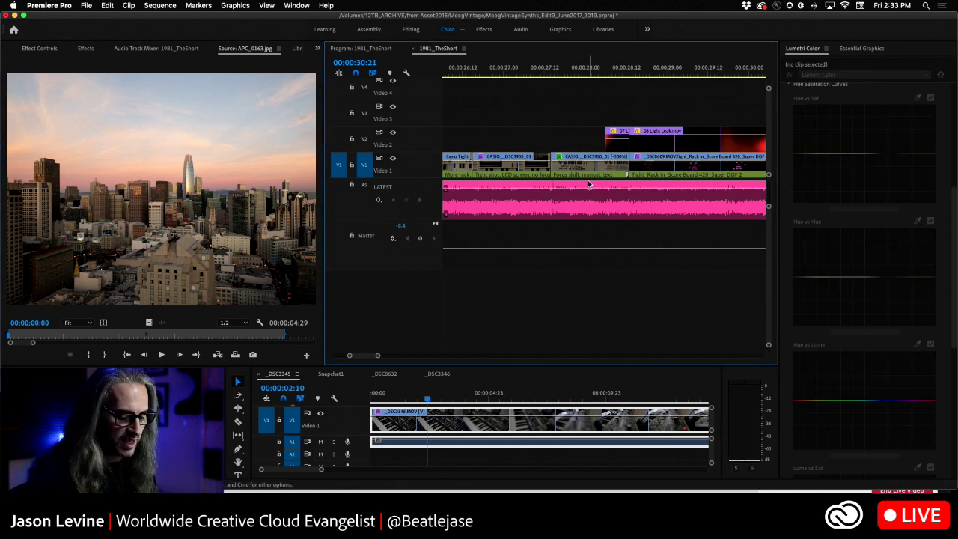
pyautogui.press('-')
pyautogui.press('-')
pyautogui.press('-')
pyautogui.press('-')
pyautogui.press('-')
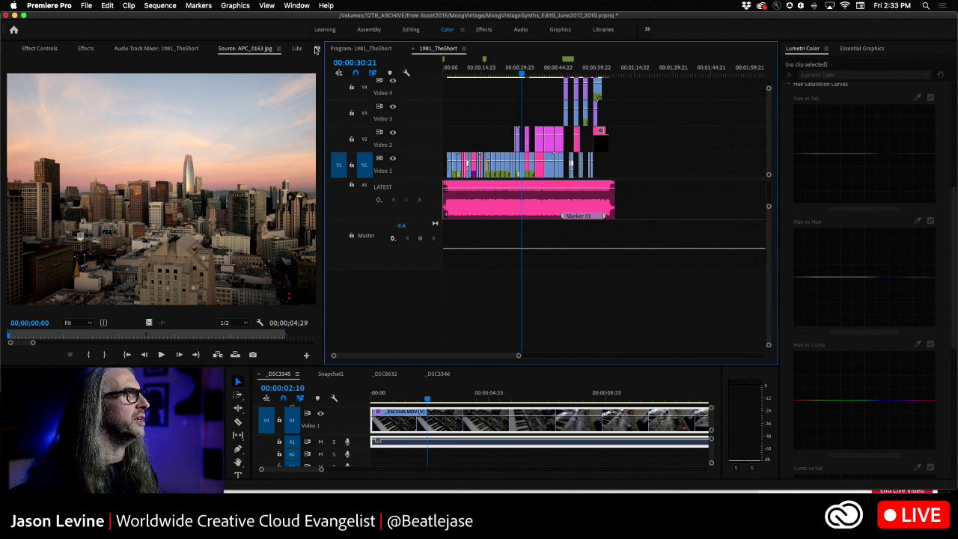
# - Select the APC_0163 skyline clip on Video 3 and scrub the Program view back to 00:00:12:08
pyautogui.click(316, 50)
pyautogui.click(329, 61)
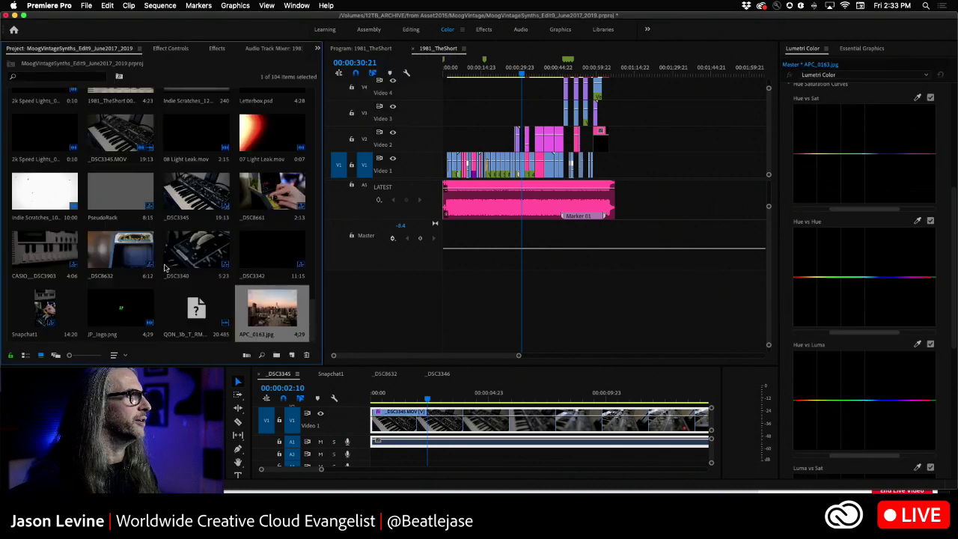
pyautogui.moveTo(344, 234); pyautogui.dragTo(458, 111)
pyautogui.hscroll(-2, 516, 142)
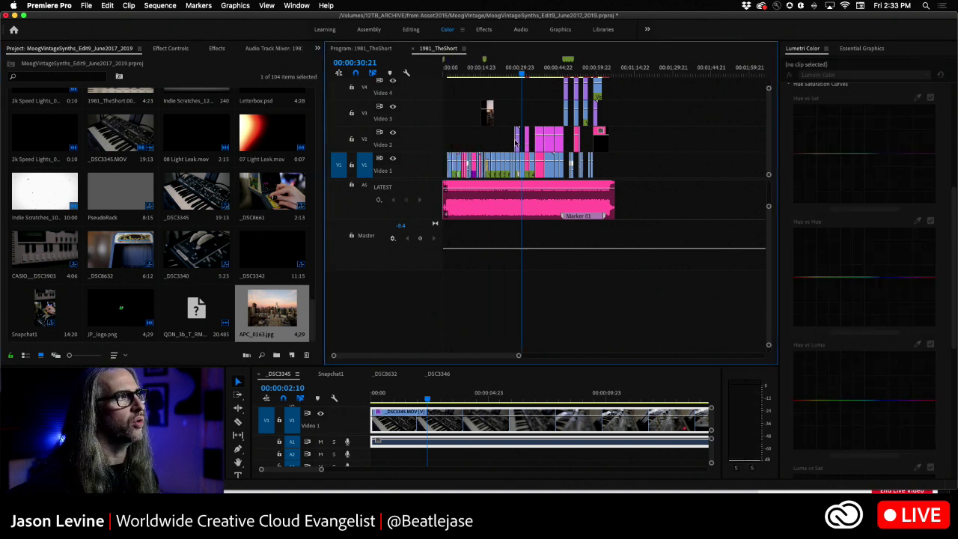
pyautogui.scroll(3, 765, 147)
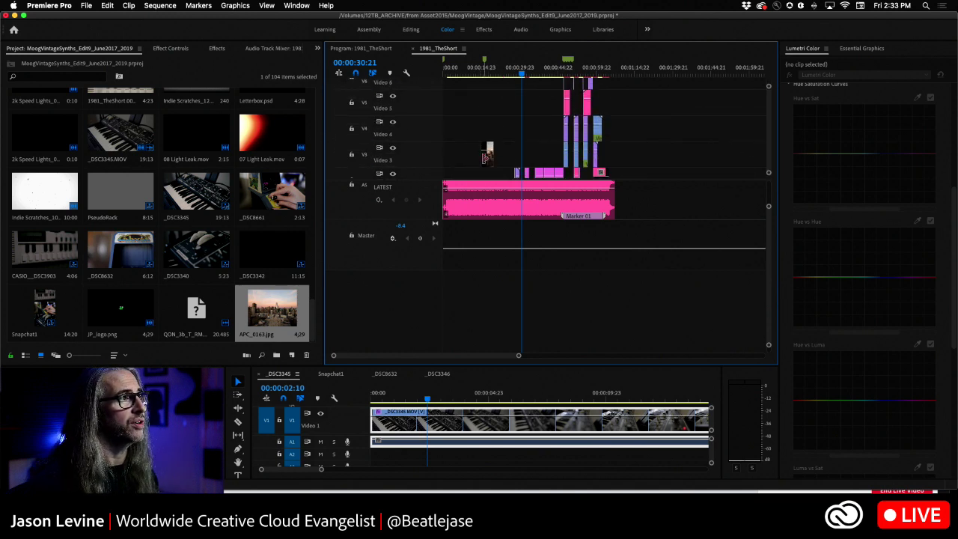
pyautogui.moveTo(488, 152); pyautogui.dragTo(475, 154)
pyautogui.hotkey('shift', '4')
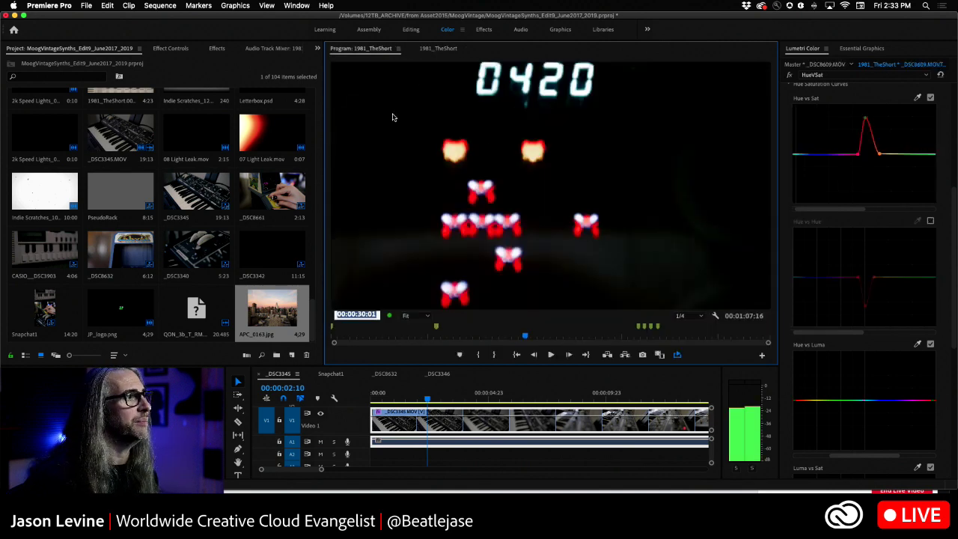
pyautogui.moveTo(429, 338)
pyautogui.mouseDown()
pyautogui.moveTo(399, 338)
pyautogui.moveTo(412, 339)
pyautogui.mouseUp()
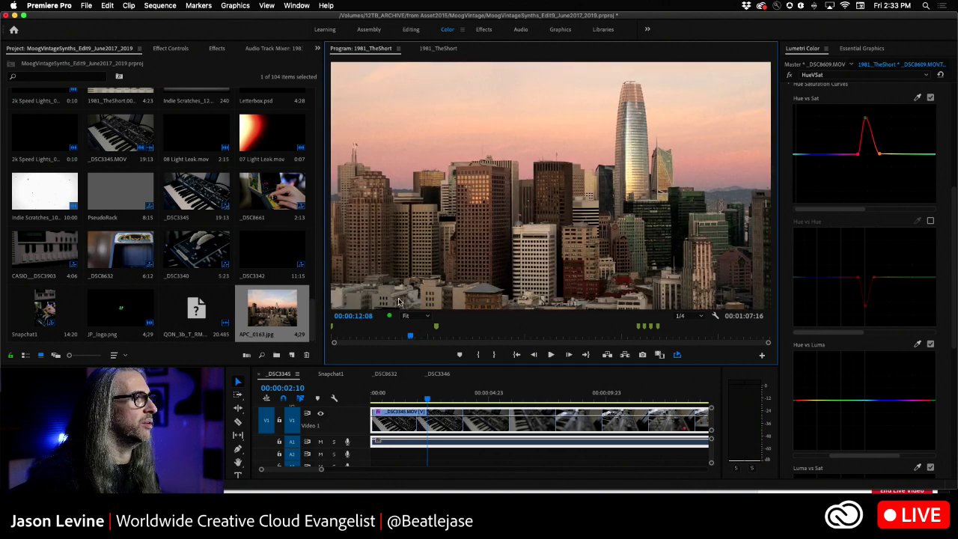
# - Scale the APC_0163 city image to fit the frame, giving it a Scale of 144
pyautogui.click(439, 48)
pyautogui.rightClick(476, 155)
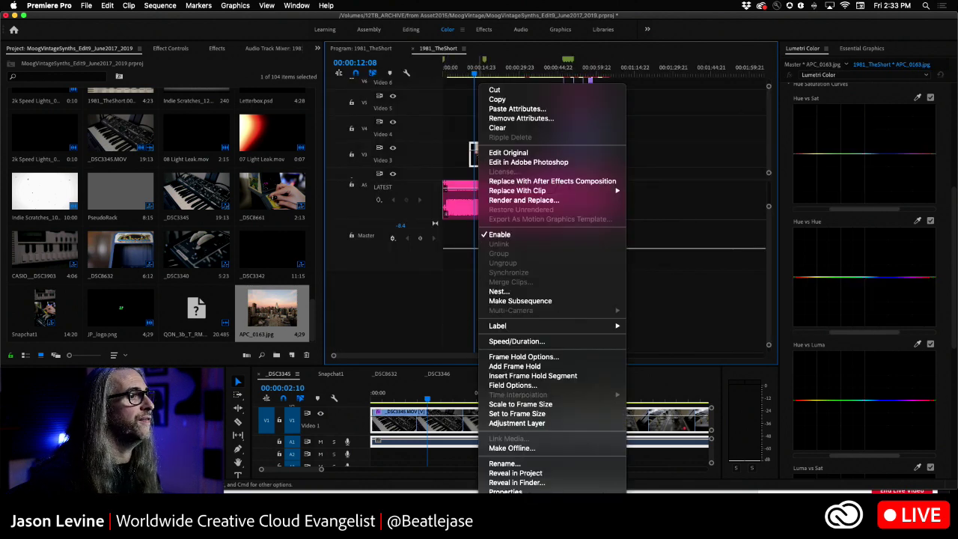
pyautogui.click(548, 408)
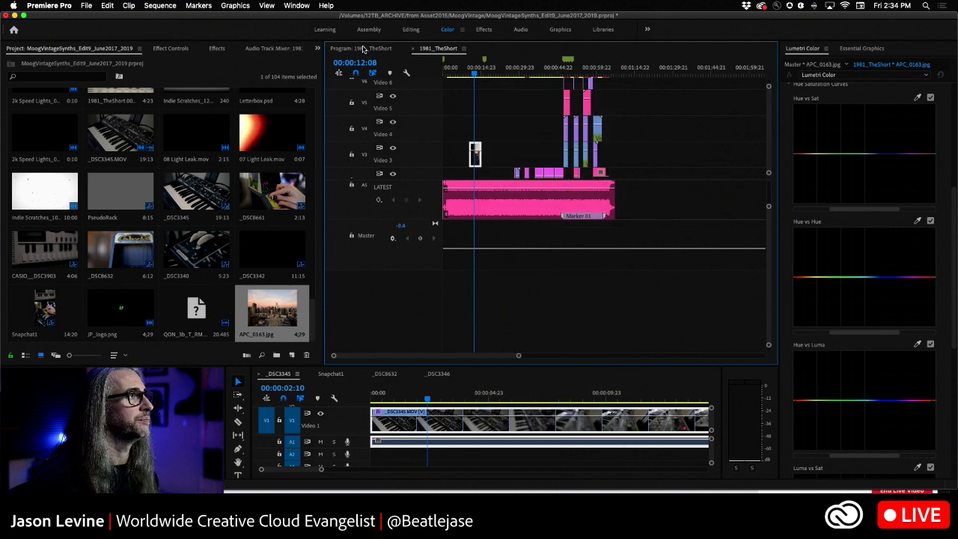
pyautogui.click(360, 48)
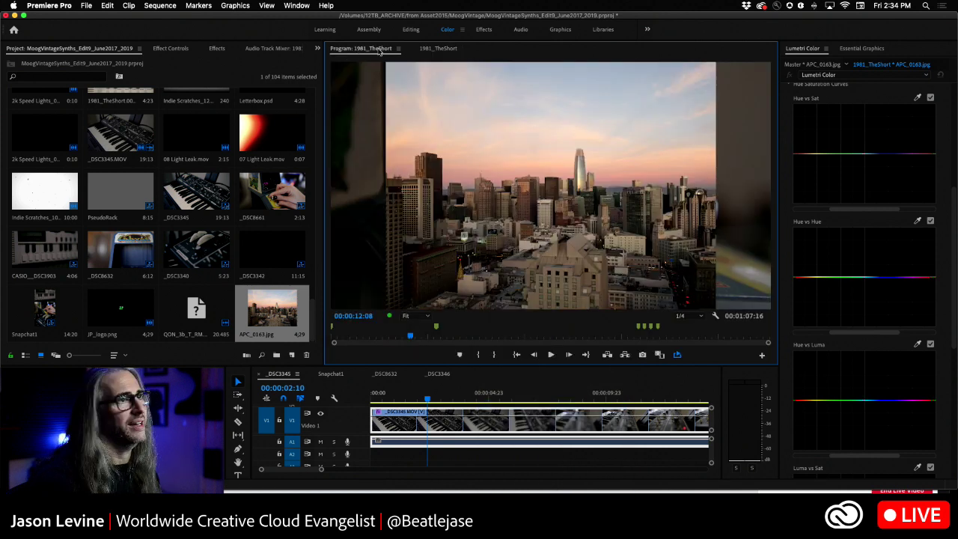
pyautogui.click(439, 49)
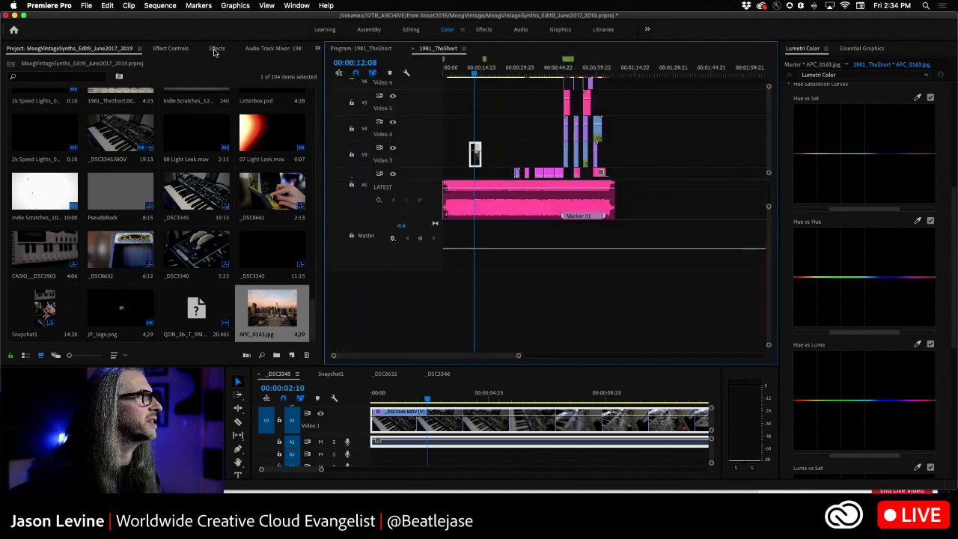
pyautogui.click(170, 49)
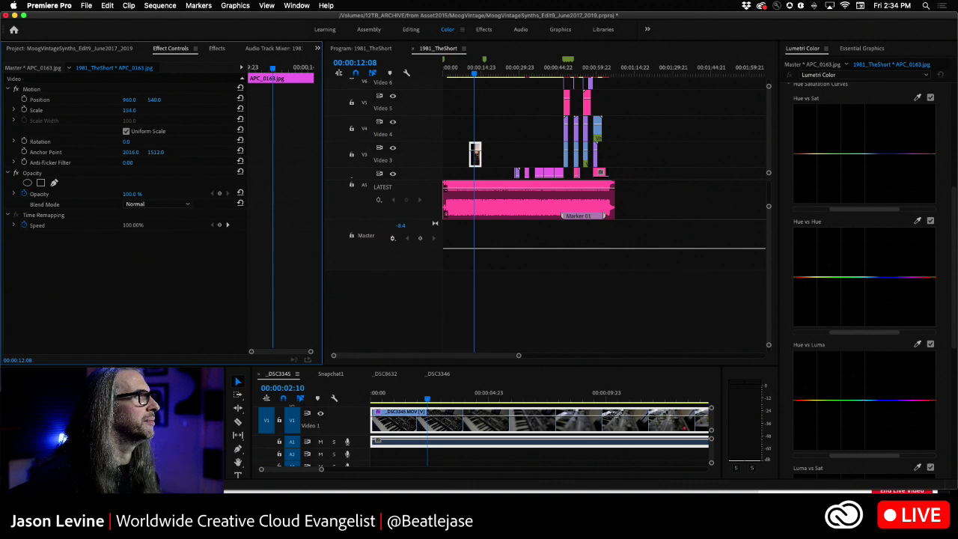
# - Dock the 1981_TheShort timeline into the left panel group so the Program monitor stays visible
pyautogui.click(369, 50)
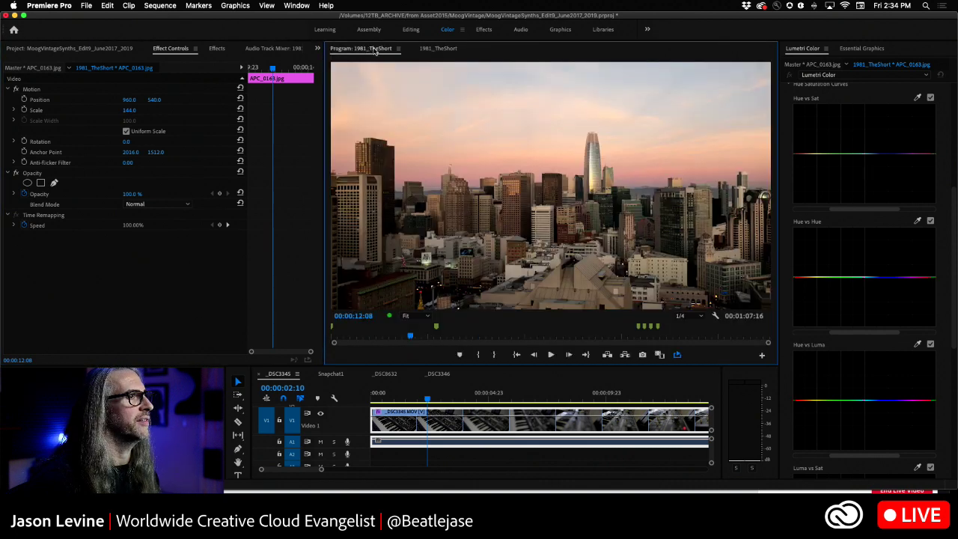
pyautogui.click(437, 49)
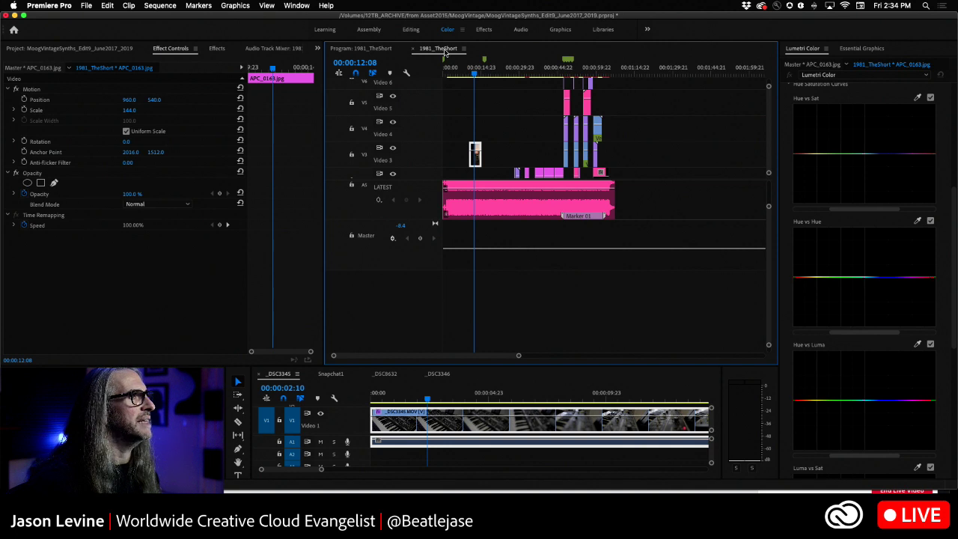
pyautogui.moveTo(440, 48); pyautogui.dragTo(90, 224)
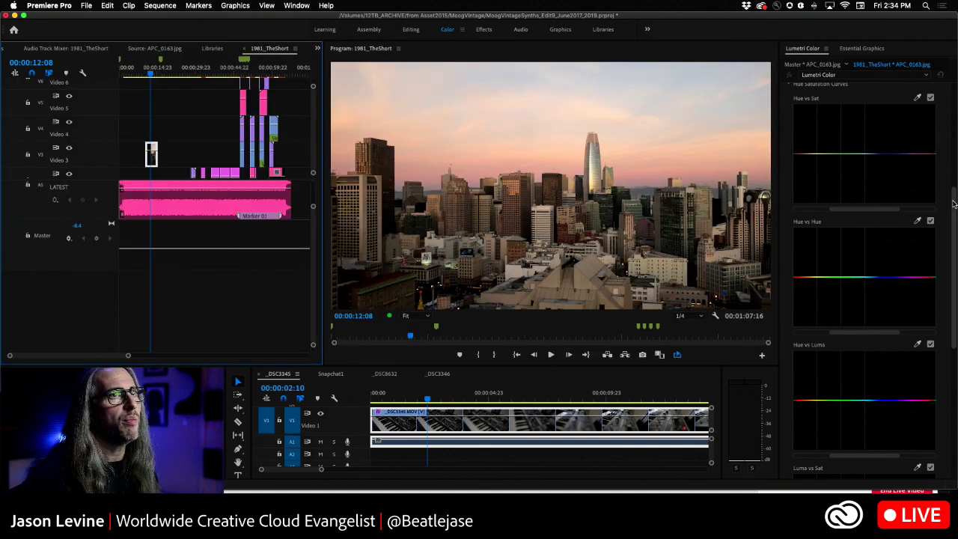
# - Play the sequence and scrub ahead to the Casio VL-Tone shot _DSC3899 at 00:00:23:22
pyautogui.scroll(5, 952, 215)
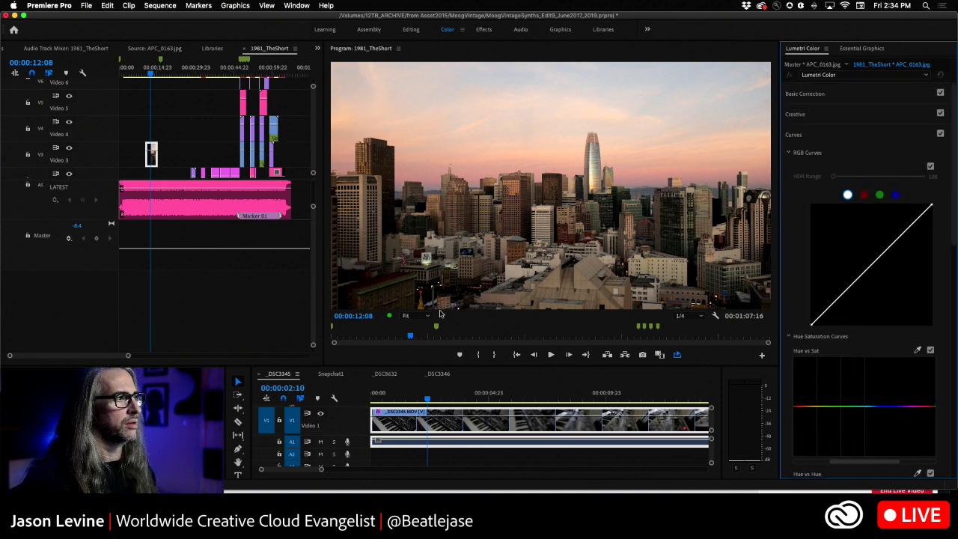
pyautogui.press('space')
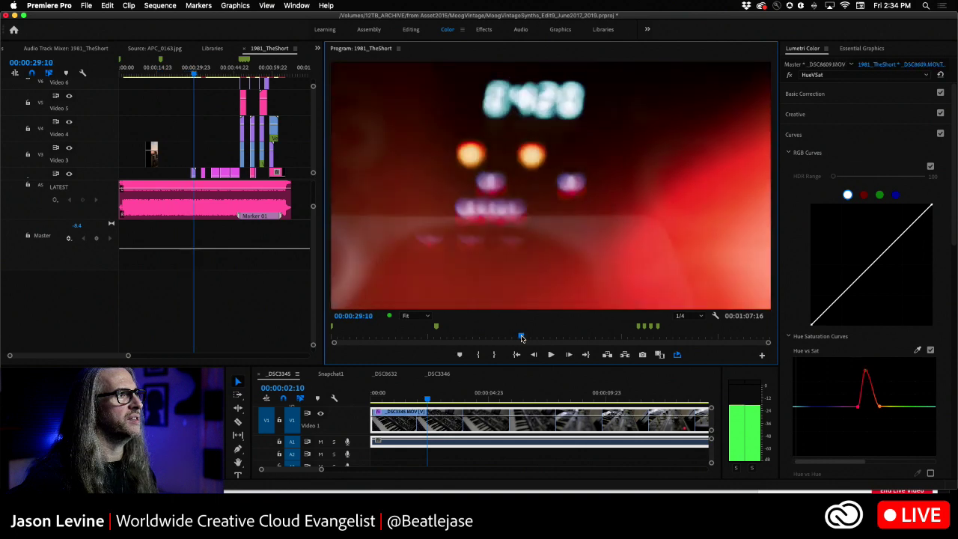
pyautogui.click(473, 339)
pyautogui.moveTo(492, 341)
pyautogui.mouseDown()
pyautogui.moveTo(680, 337)
pyautogui.moveTo(477, 351)
pyautogui.moveTo(485, 352)
pyautogui.mouseUp()
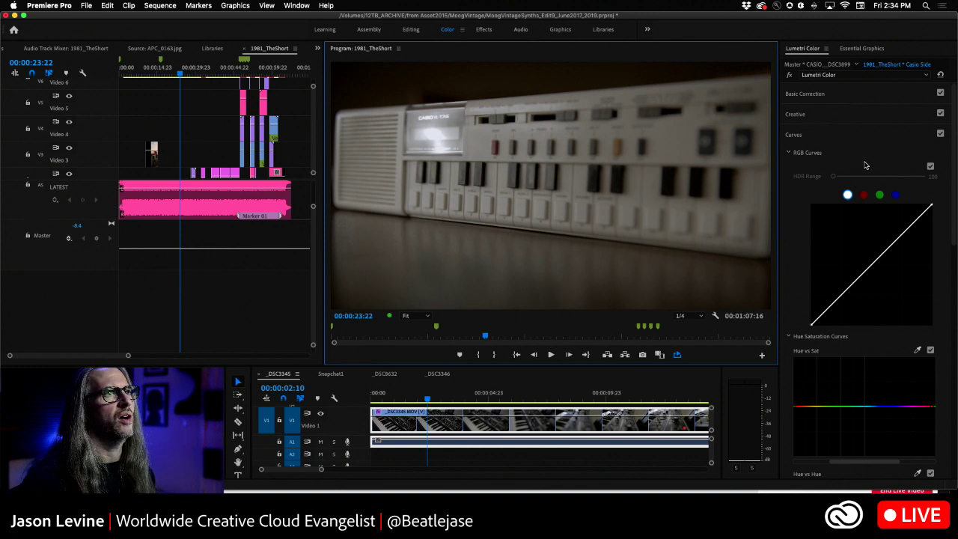
# - In Color Wheels & Match, disable Face Detection, set the skyline reference at 00:00:13:15, and apply the match
pyautogui.click(845, 136)
pyautogui.click(870, 155)
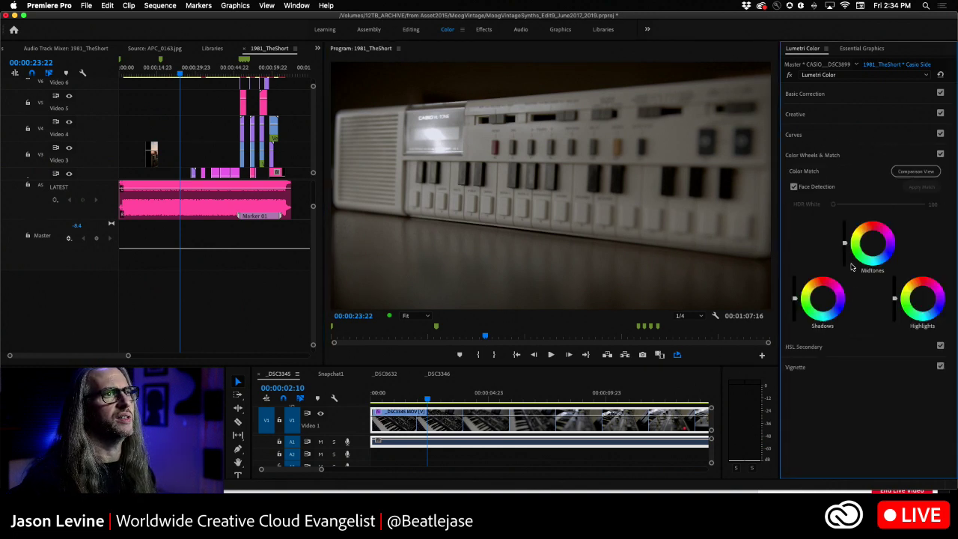
pyautogui.click(820, 187)
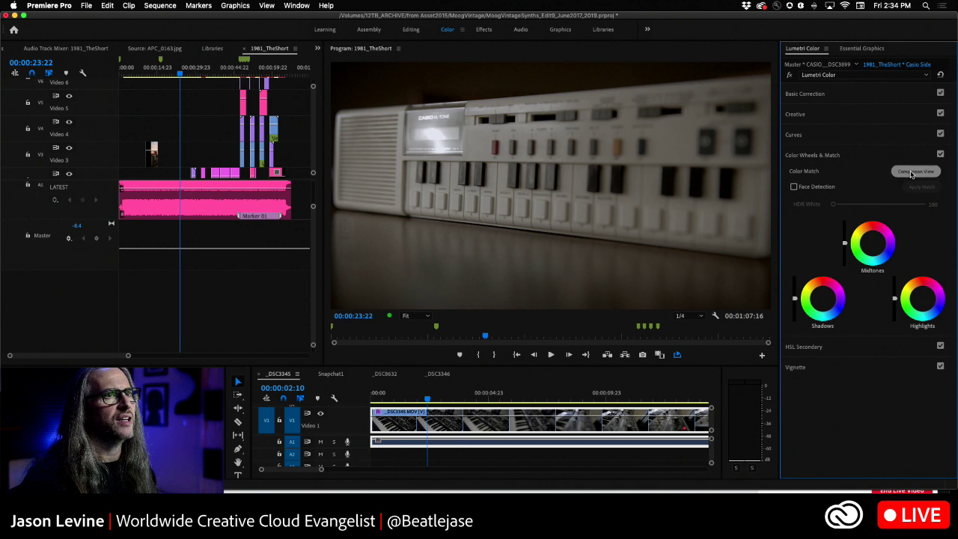
pyautogui.click(911, 172)
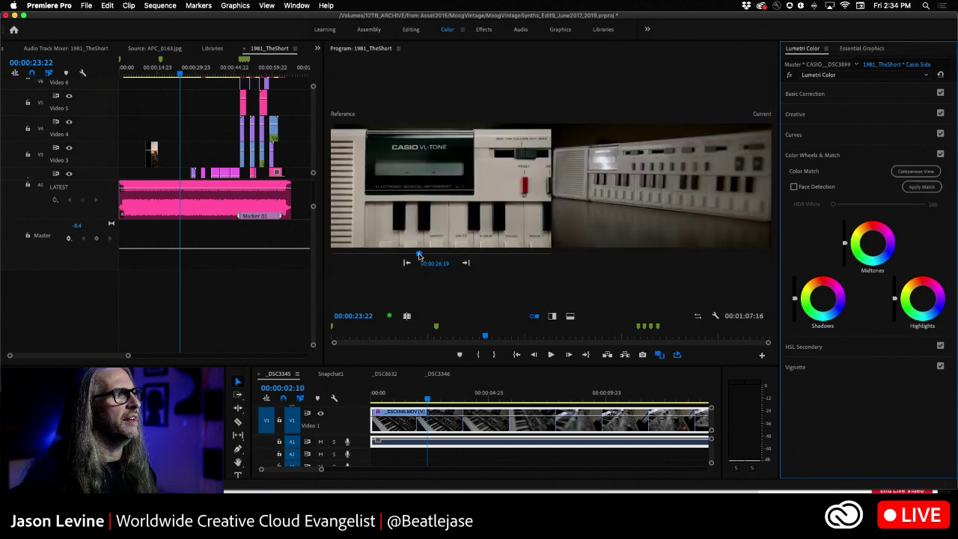
pyautogui.moveTo(418, 257); pyautogui.dragTo(378, 257)
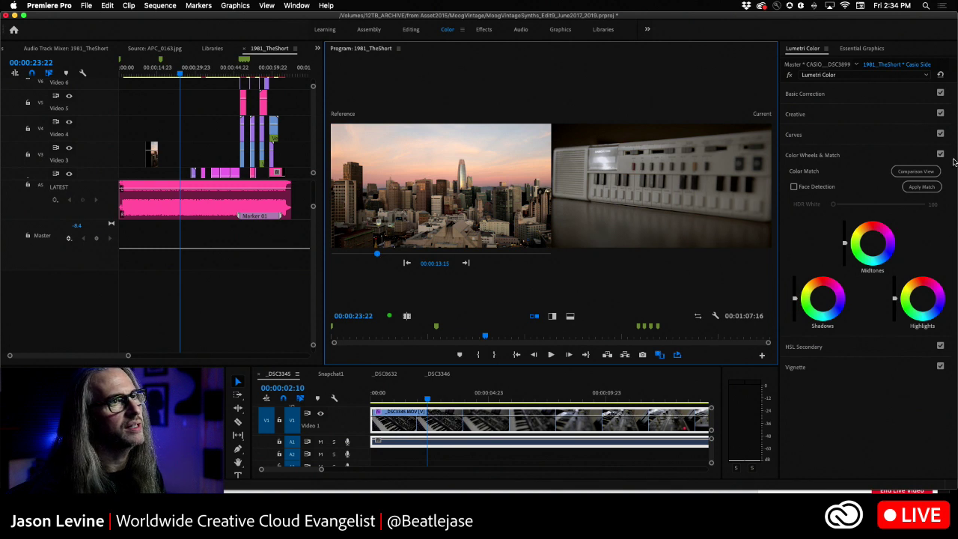
pyautogui.click(926, 187)
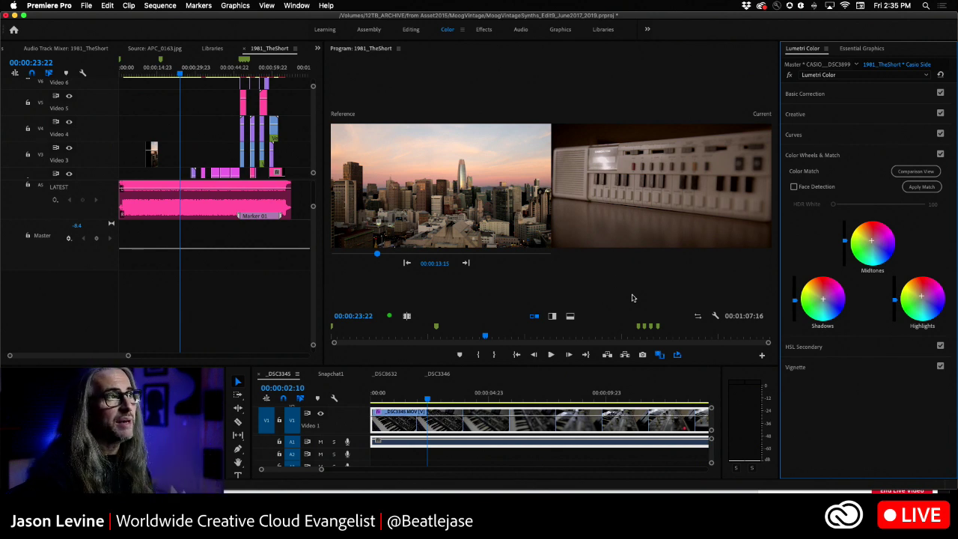
pyautogui.press('`')
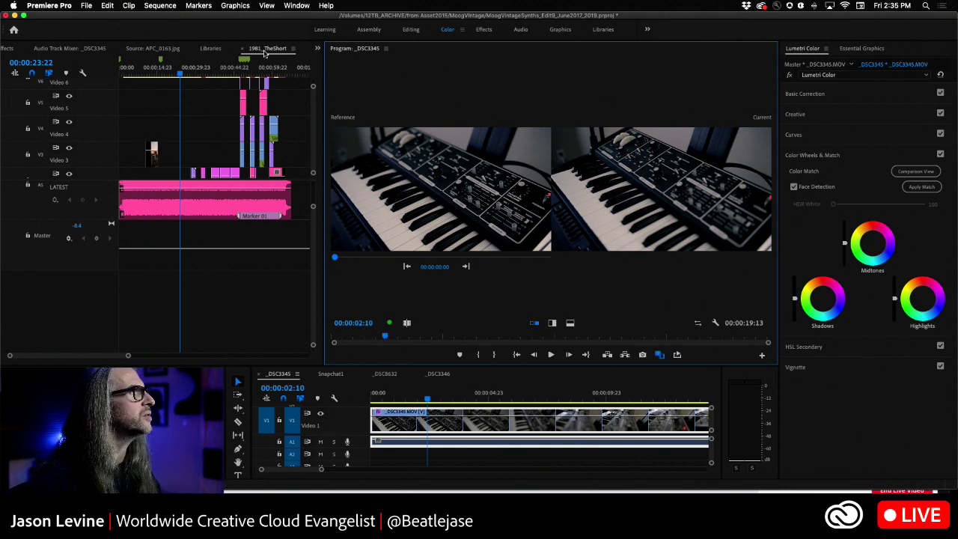
pyautogui.click(265, 49)
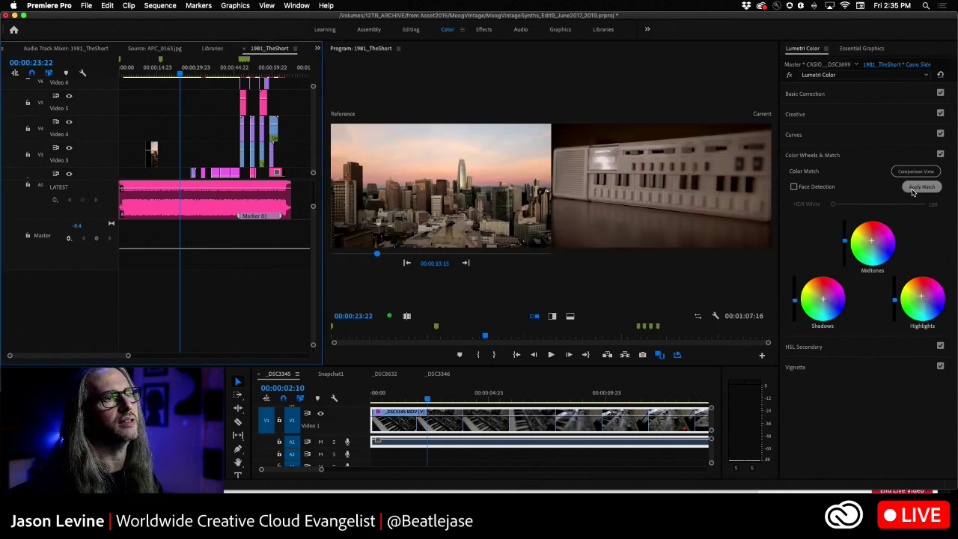
pyautogui.click(790, 75)
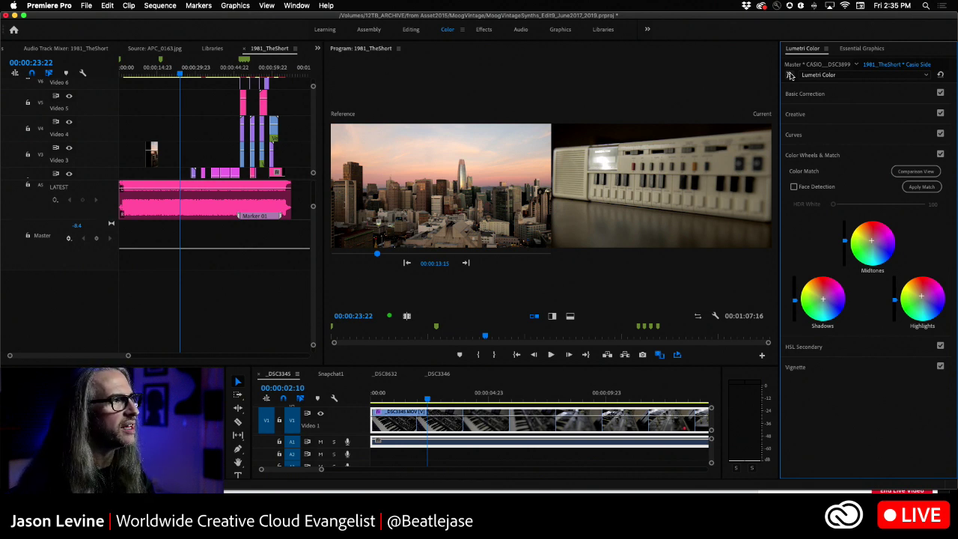
pyautogui.click(790, 75)
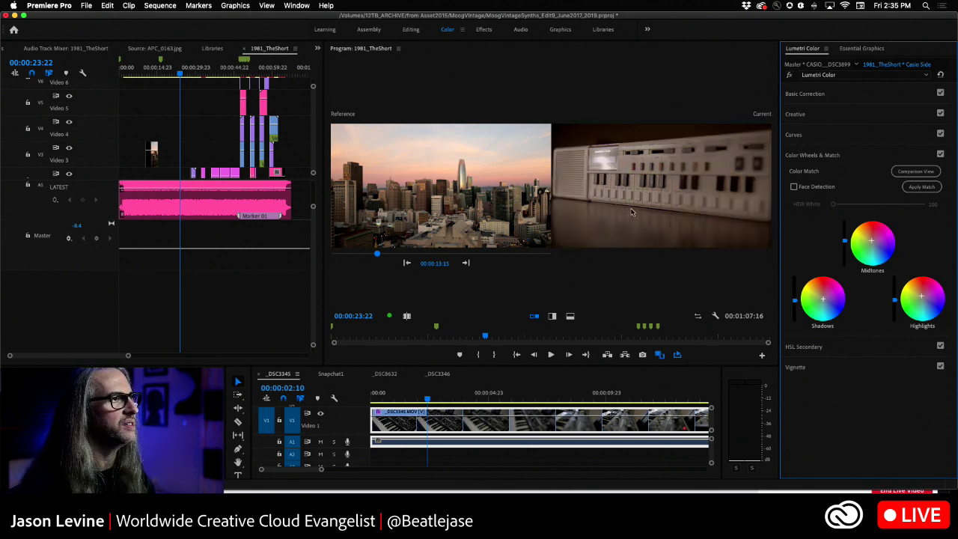
# - Switch the comparison to a split image, bypass the Casio clip's Lumetri grade, and sweep the divider across
pyautogui.click(552, 317)
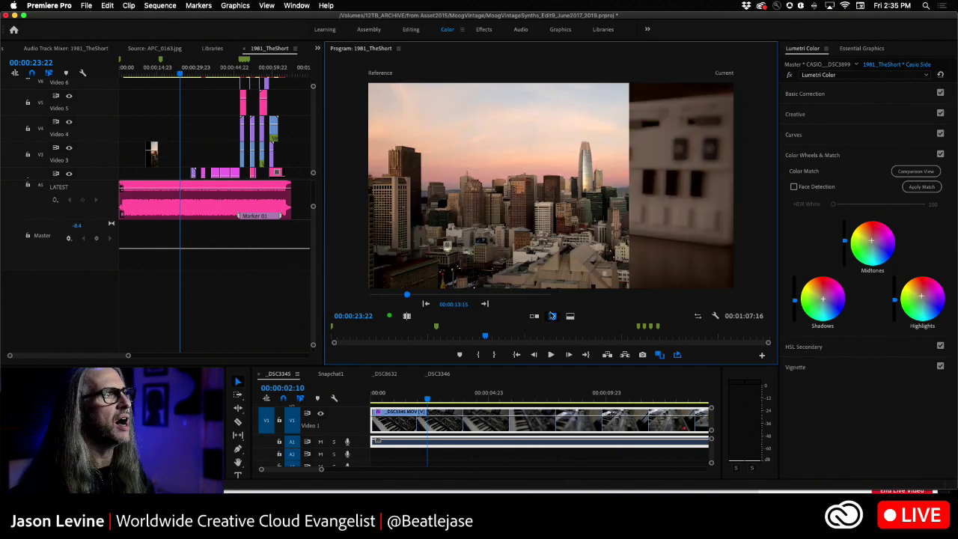
pyautogui.moveTo(630, 187); pyautogui.dragTo(557, 190)
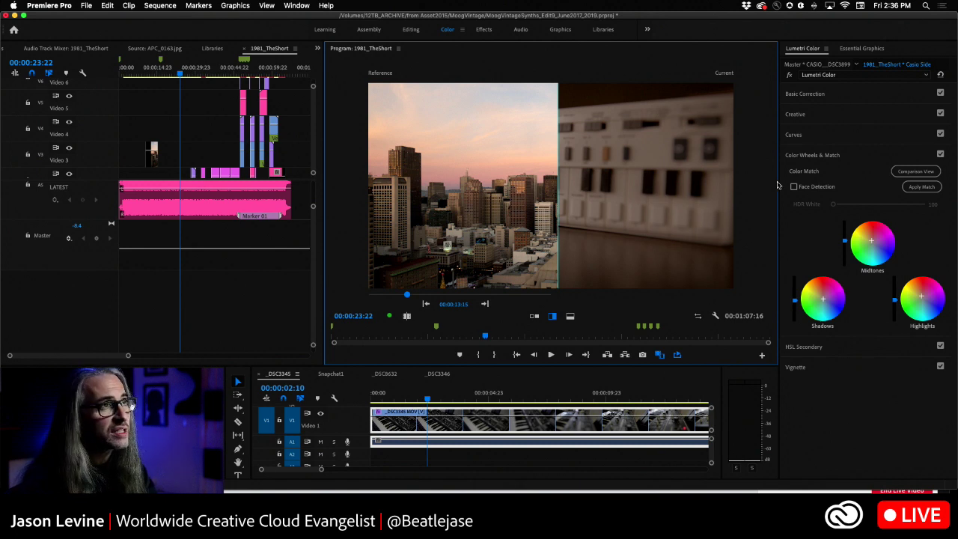
pyautogui.click(788, 76)
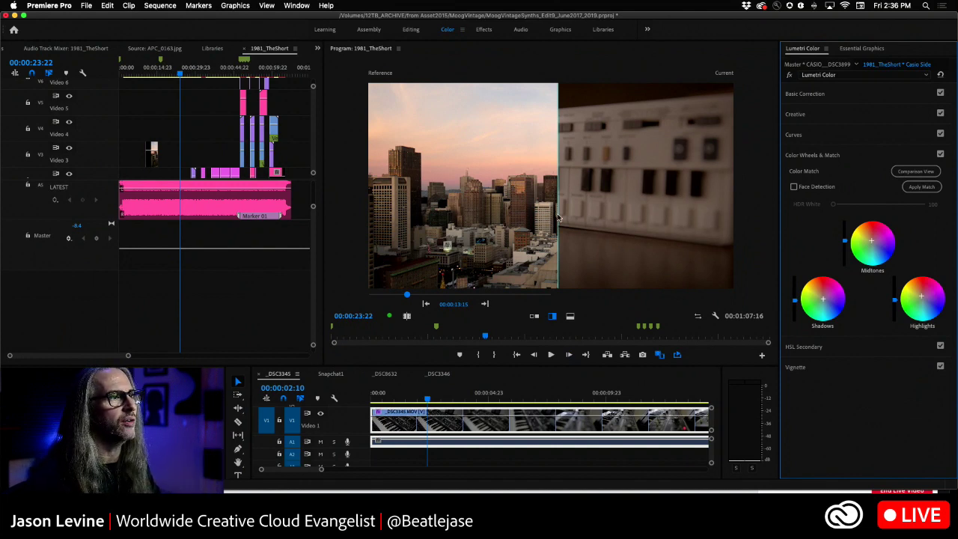
pyautogui.moveTo(558, 216); pyautogui.dragTo(154, 239)
pyautogui.moveTo(371, 240); pyautogui.dragTo(538, 232)
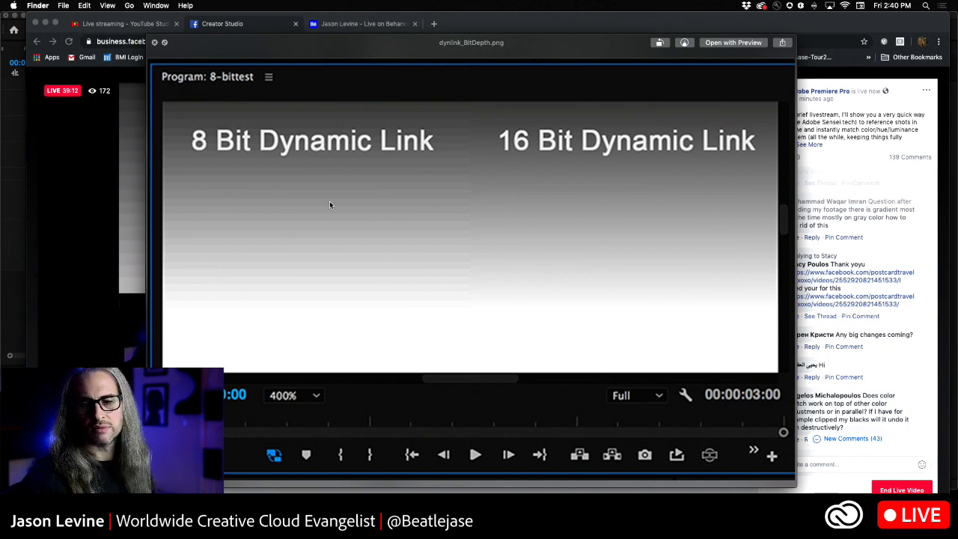
# - Close the dynlink_BitDepth.png preview and return to Premiere Pro
pyautogui.press('super+Tab')
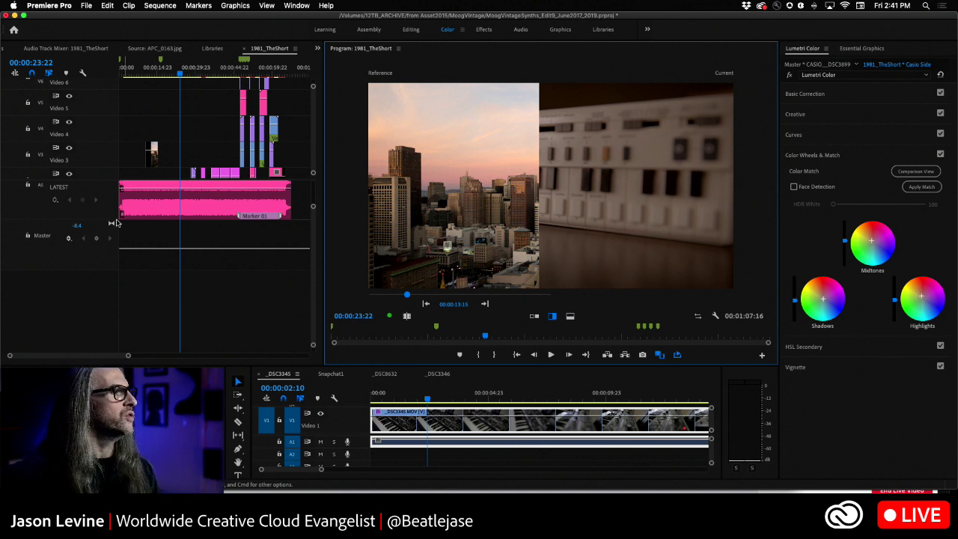
# - In the Effects panel, clear the 32-bit Color filter and expand Video Effects > Color Correction
pyautogui.click(315, 49)
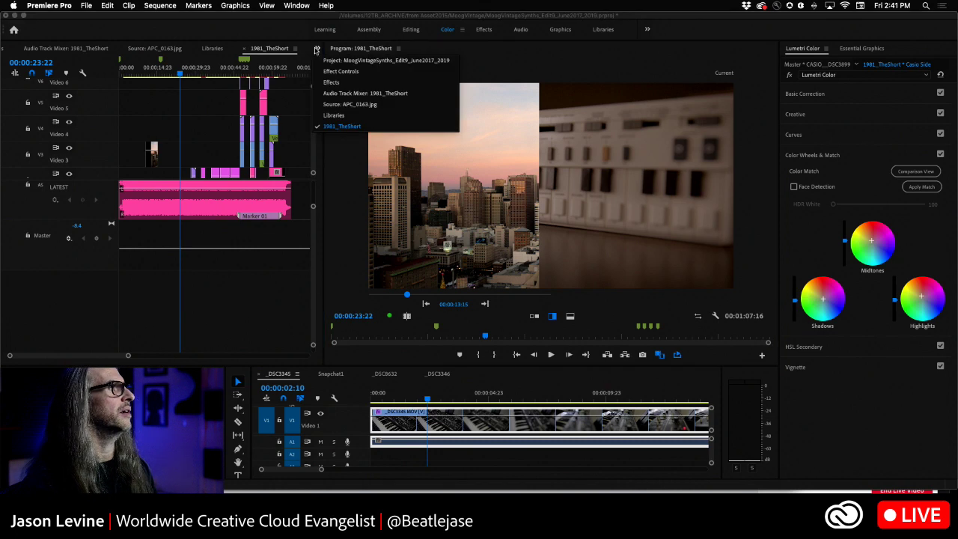
pyautogui.click(338, 83)
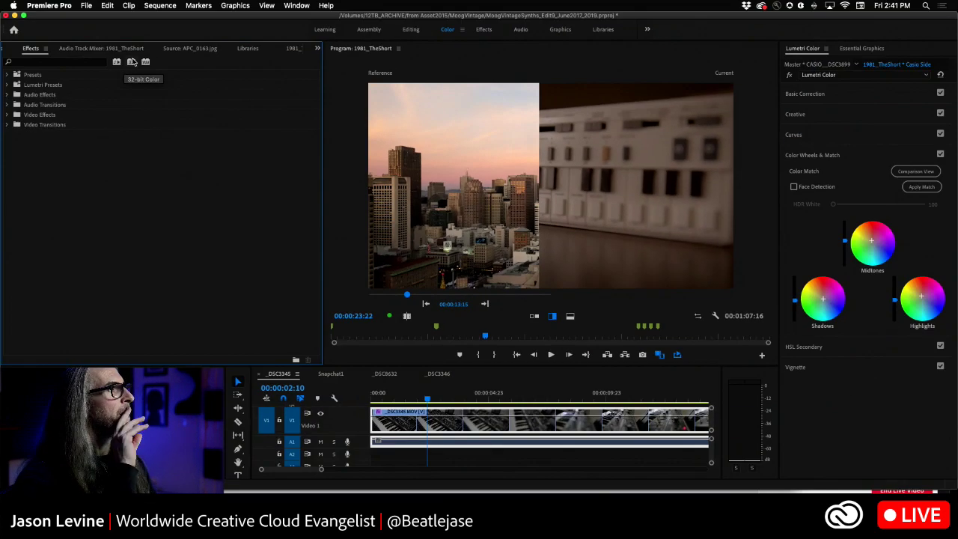
pyautogui.click(161, 48)
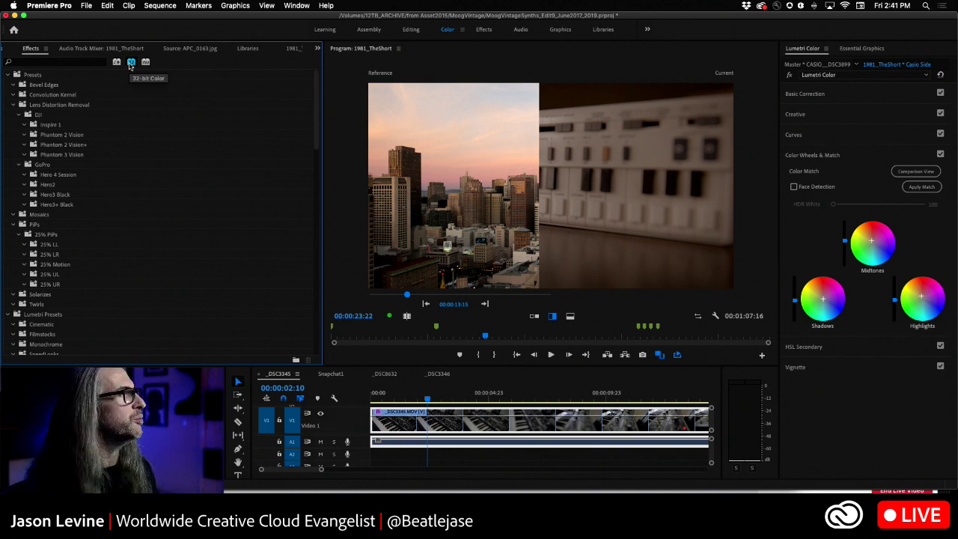
pyautogui.click(131, 63)
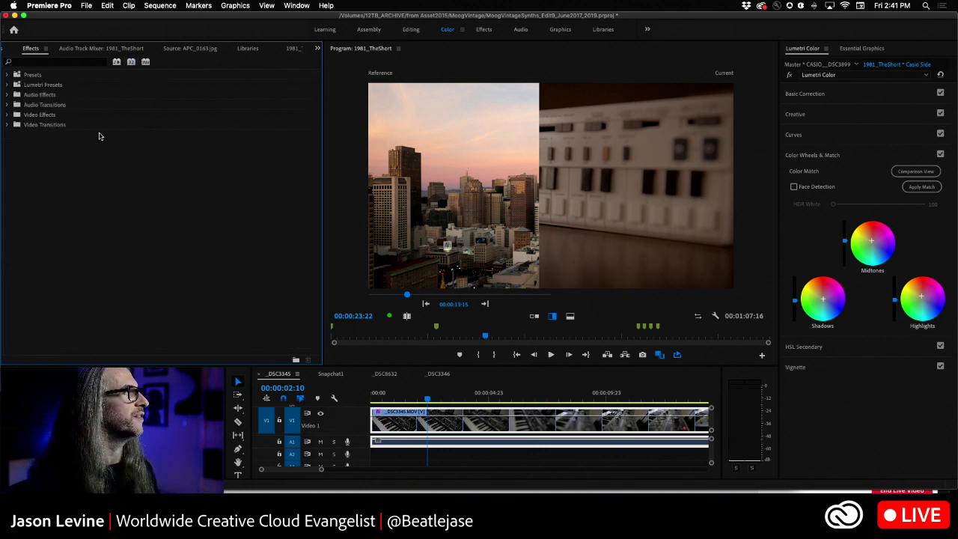
pyautogui.click(8, 115)
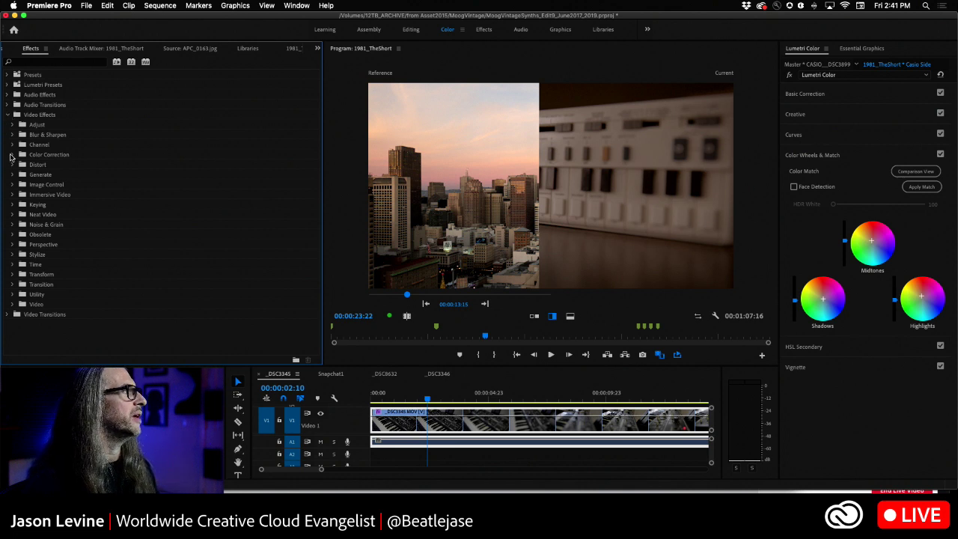
pyautogui.click(12, 154)
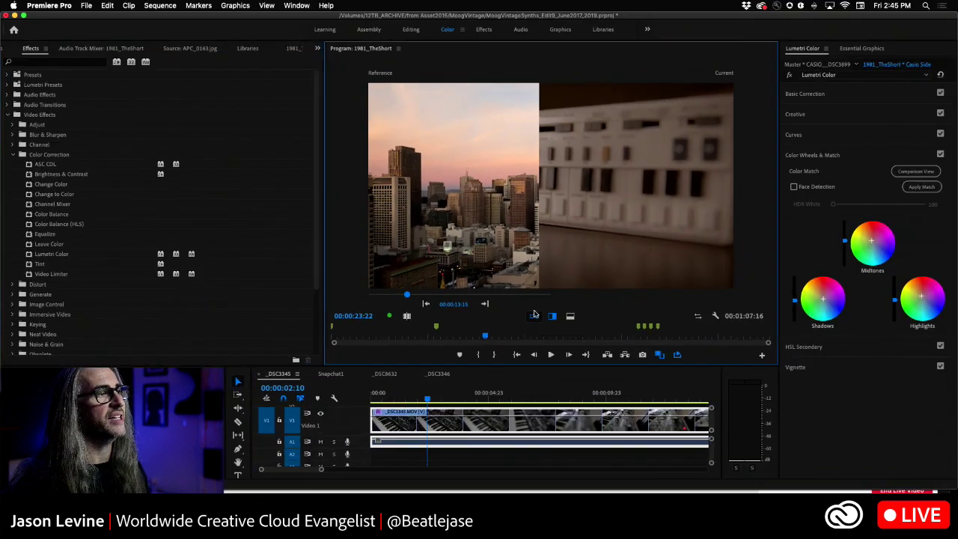
# - Show the Casio clip's before and after side by side, toggling the Lumetri Color bypass and swapping sides twice
pyautogui.click(533, 315)
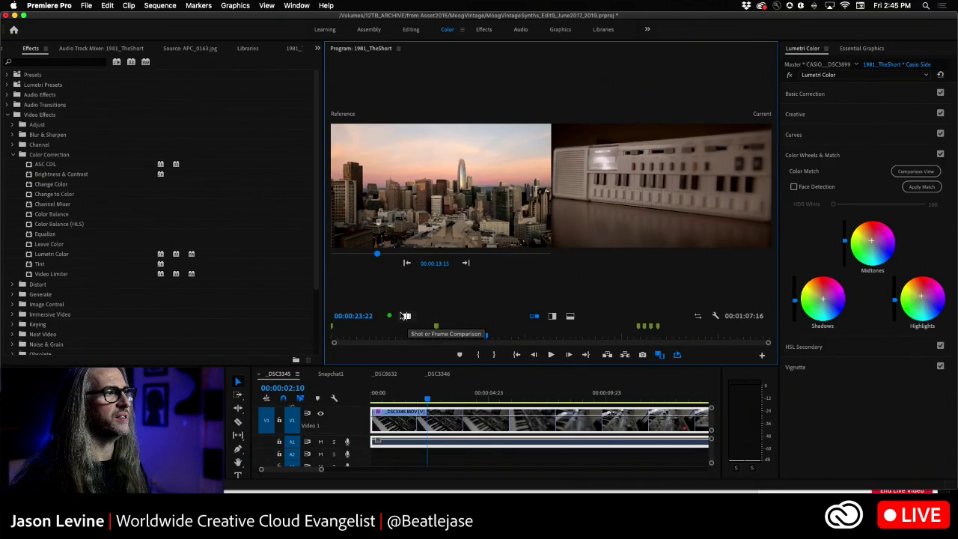
pyautogui.click(405, 316)
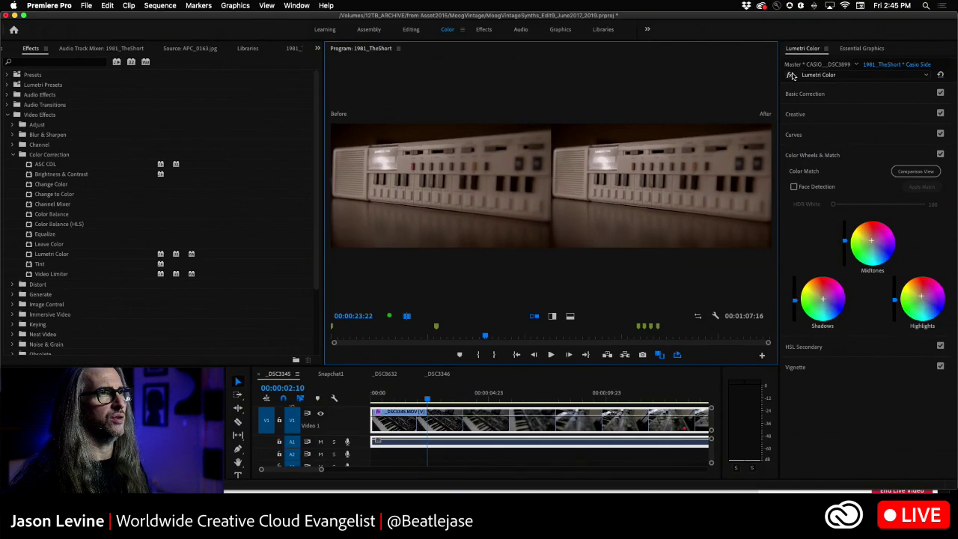
pyautogui.click(791, 75)
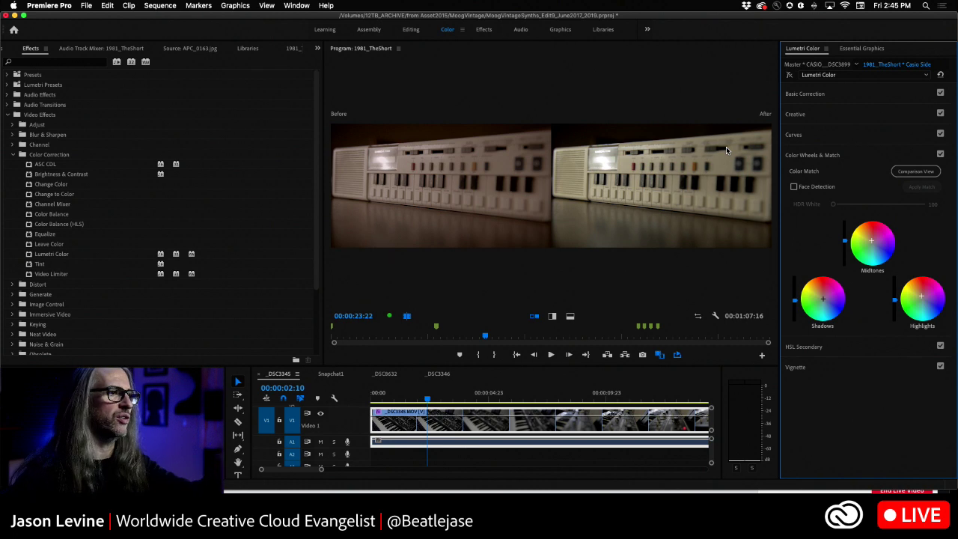
pyautogui.click(697, 317)
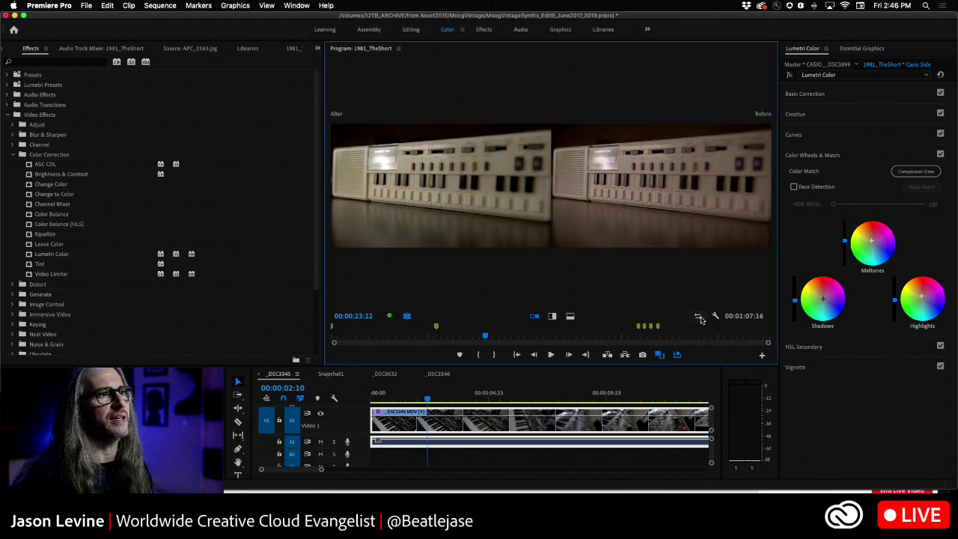
pyautogui.click(699, 317)
pyautogui.click(790, 75)
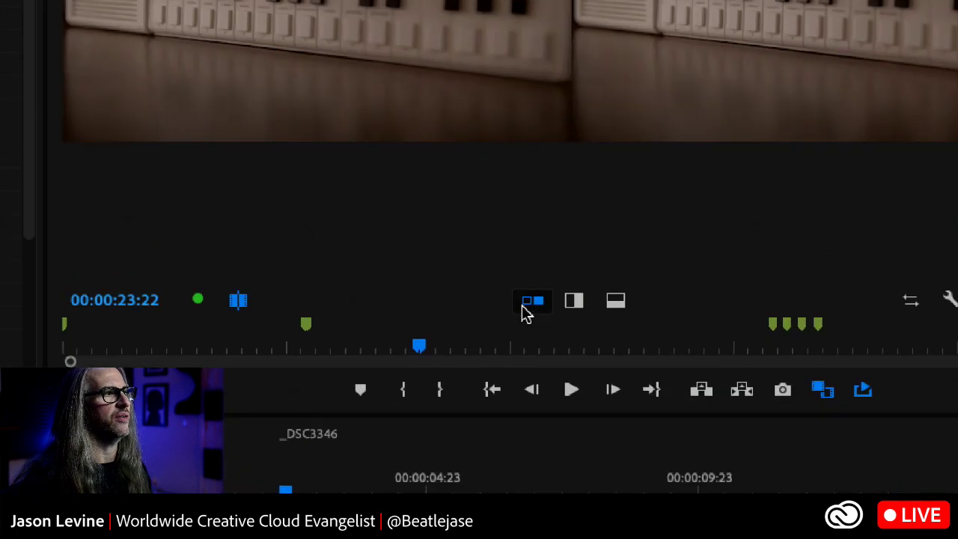
# - Turn off the frame comparison and step a few frames ahead to around 00:00:24:07
pyautogui.click(233, 301)
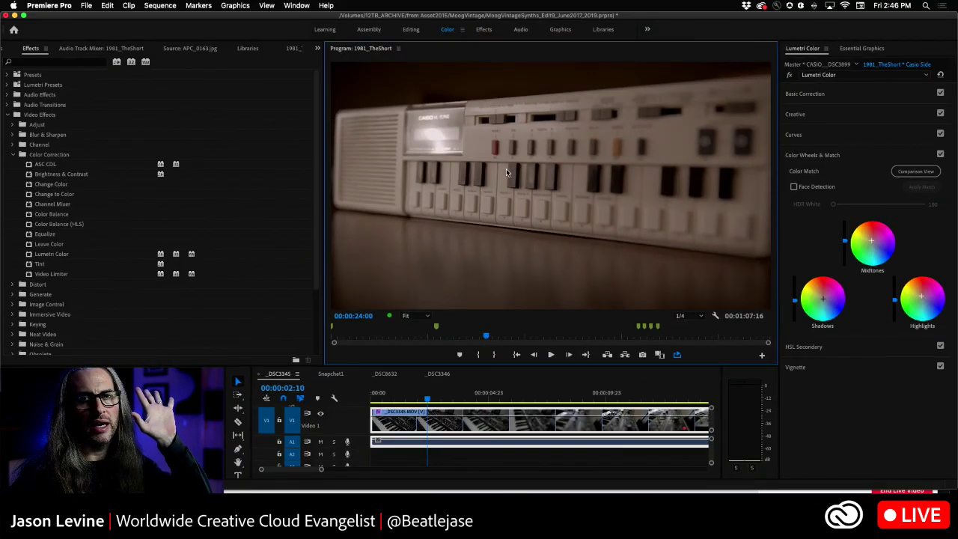
pyautogui.press('Right')
pyautogui.press('Right')
pyautogui.press('Right')
pyautogui.press('Right')
pyautogui.press('Right')
pyautogui.press('Right')
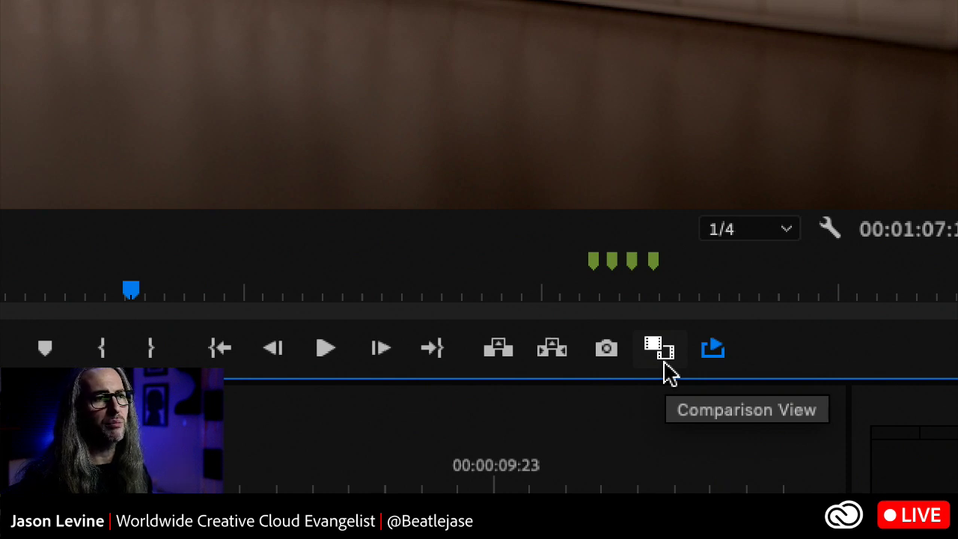
pyautogui.click(660, 351)
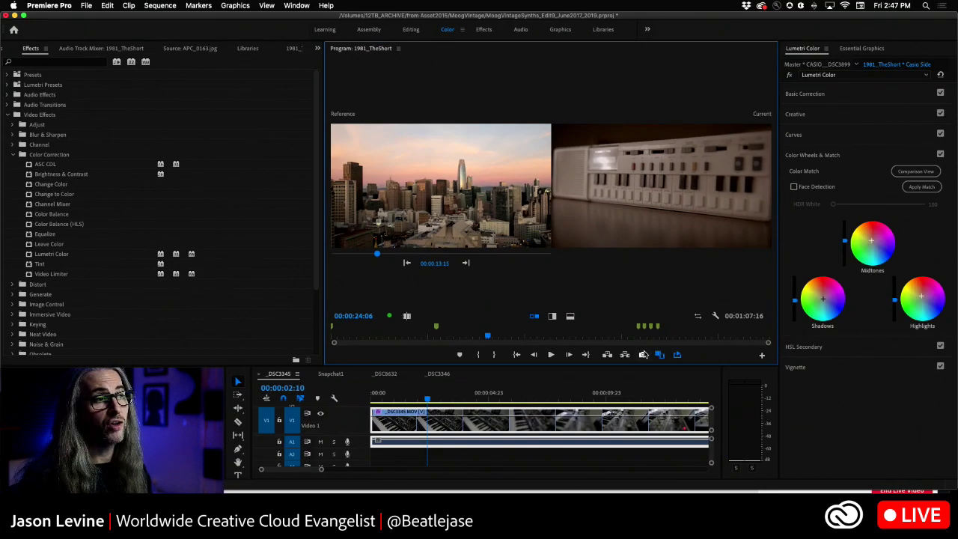
pyautogui.click(658, 355)
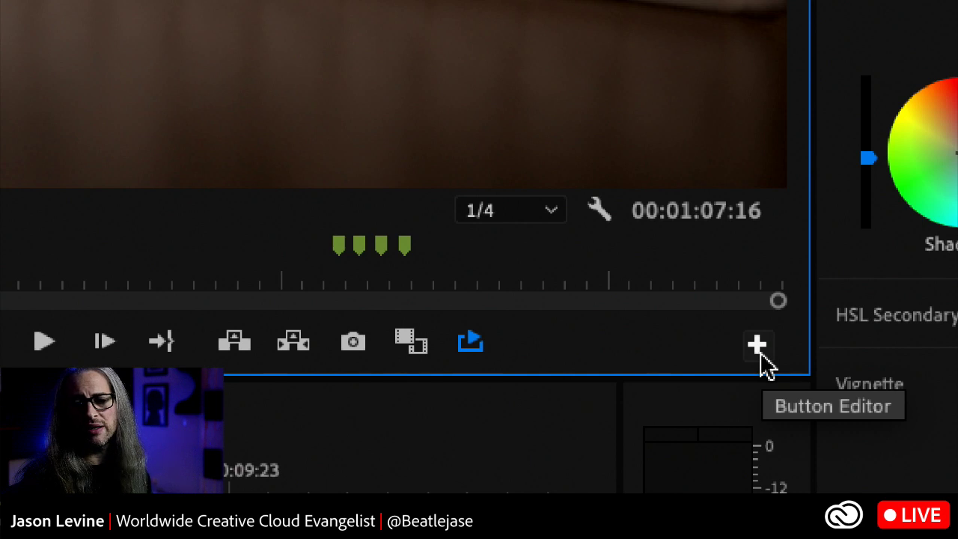
pyautogui.click(756, 349)
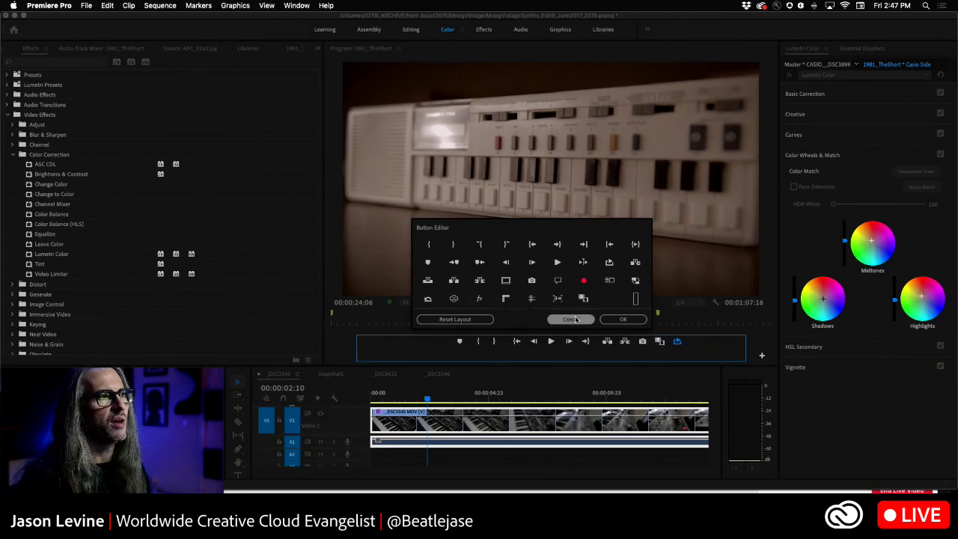
# - Cancel the Button Editor and show the 00:00:13:15 skyline reference beside the Casio clip in Comparison View
pyautogui.click(574, 320)
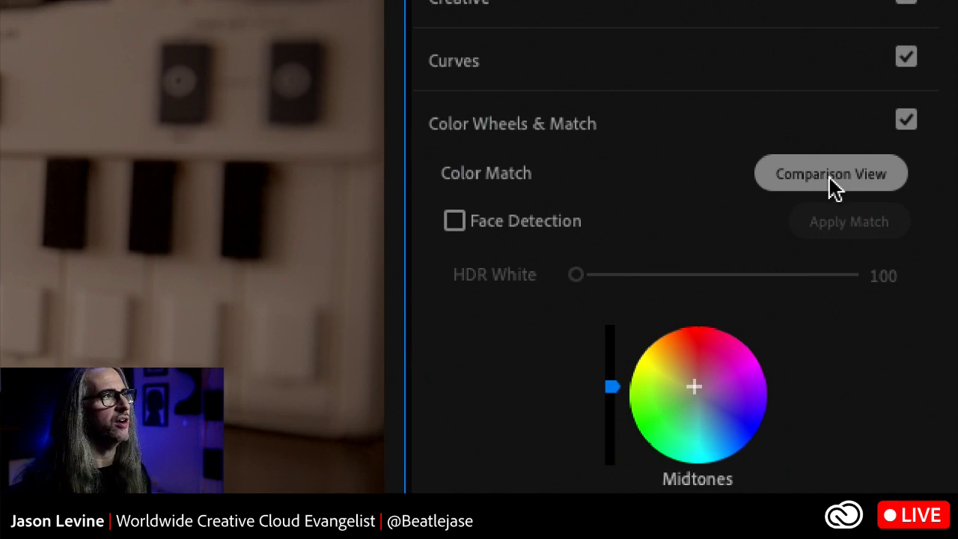
pyautogui.click(833, 179)
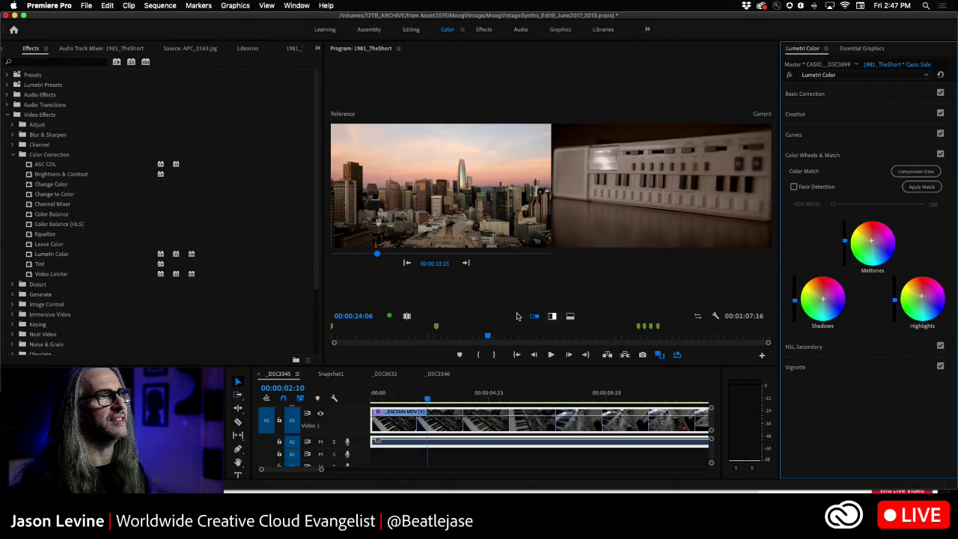